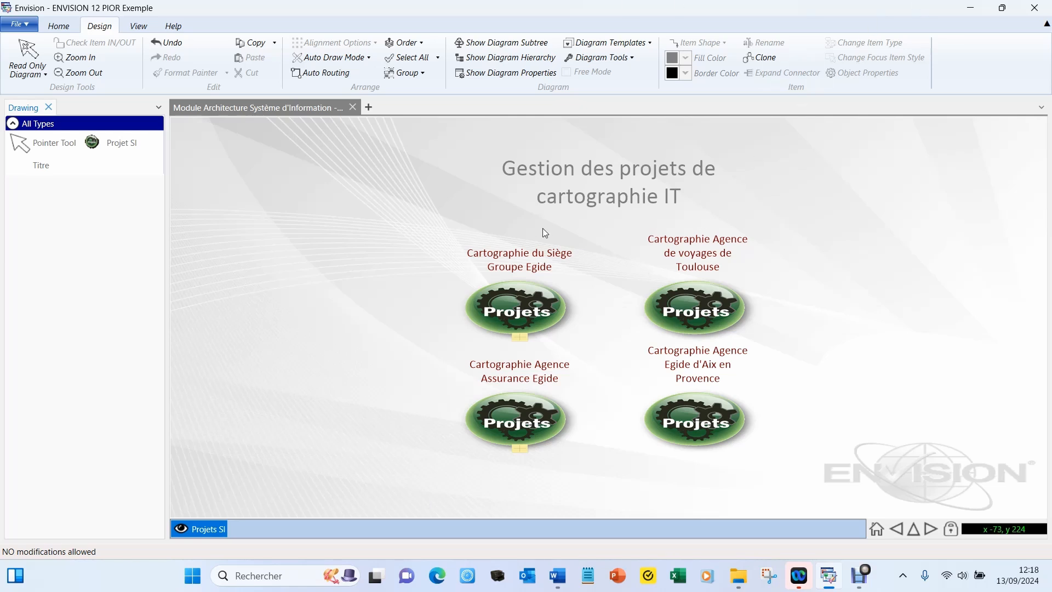
Create the missing "Cartographie applications actuelle" subdiagram for the Toulouse travel agency project
click(683, 310)
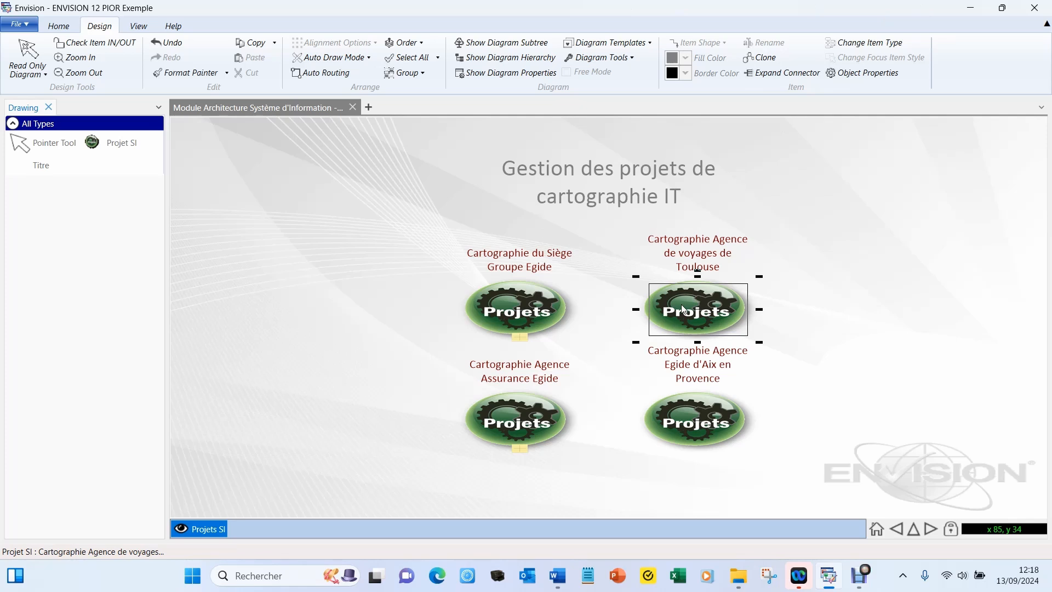
double_click(673, 315)
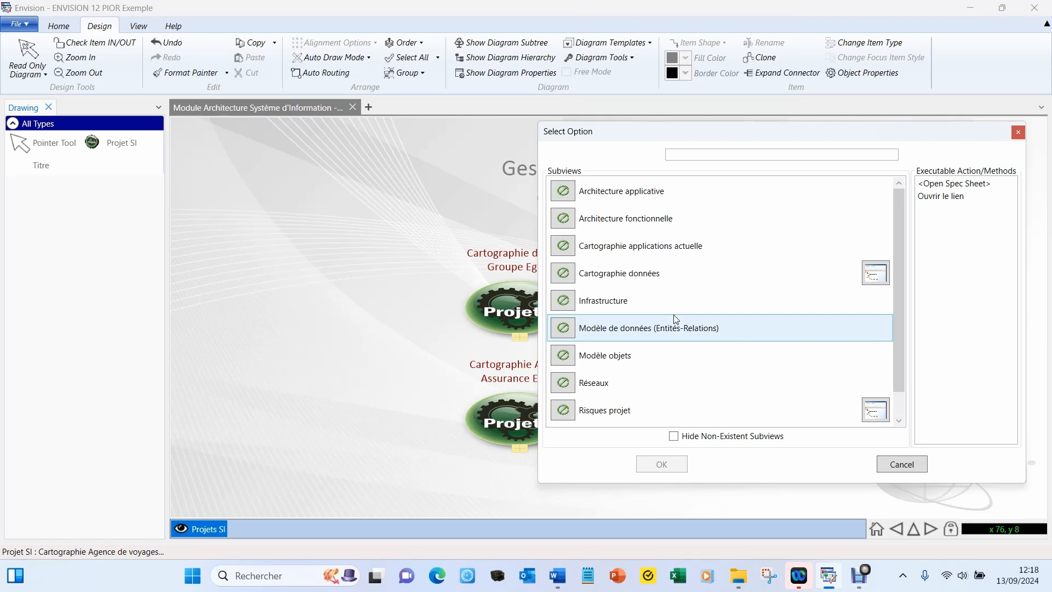
double_click(654, 251)
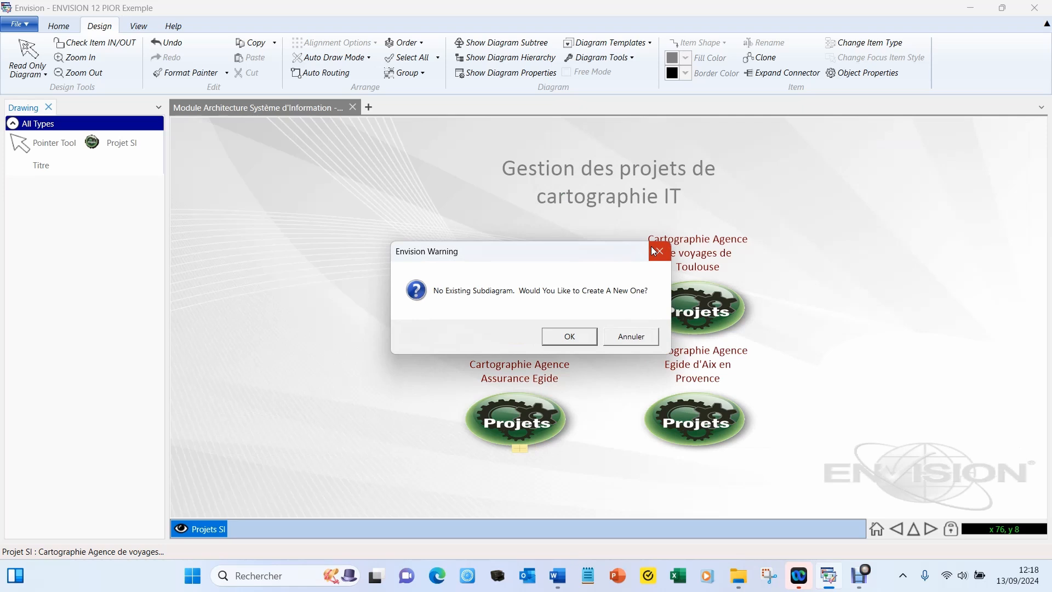
click(567, 335)
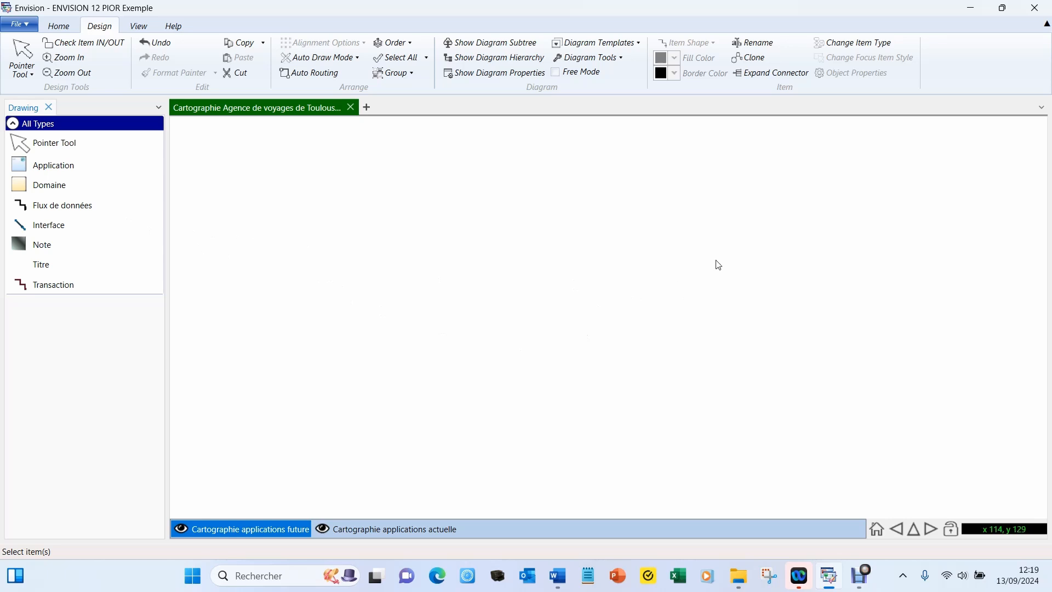
click(1047, 24)
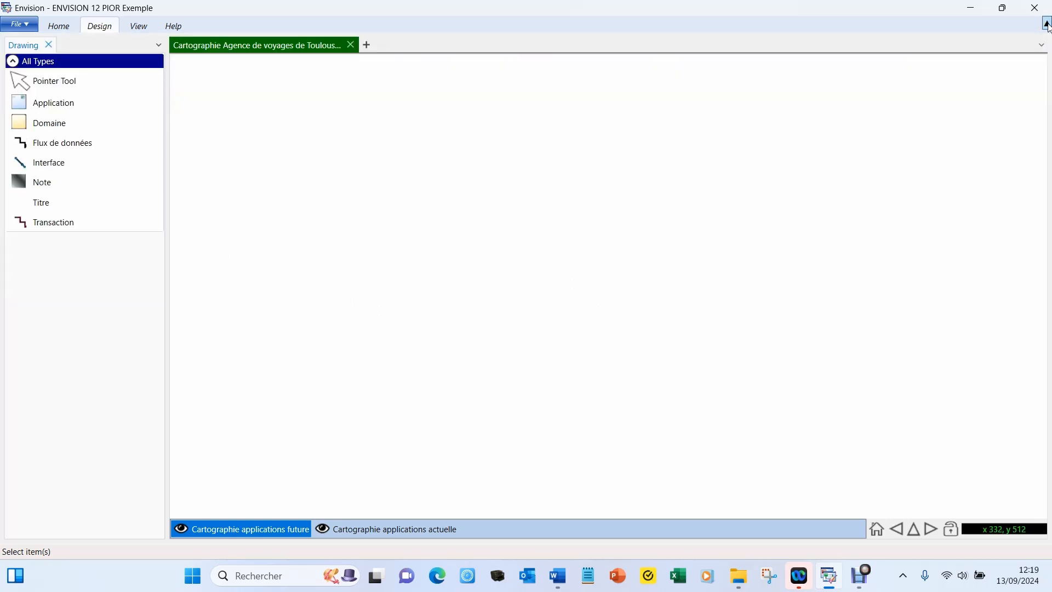
click(1047, 24)
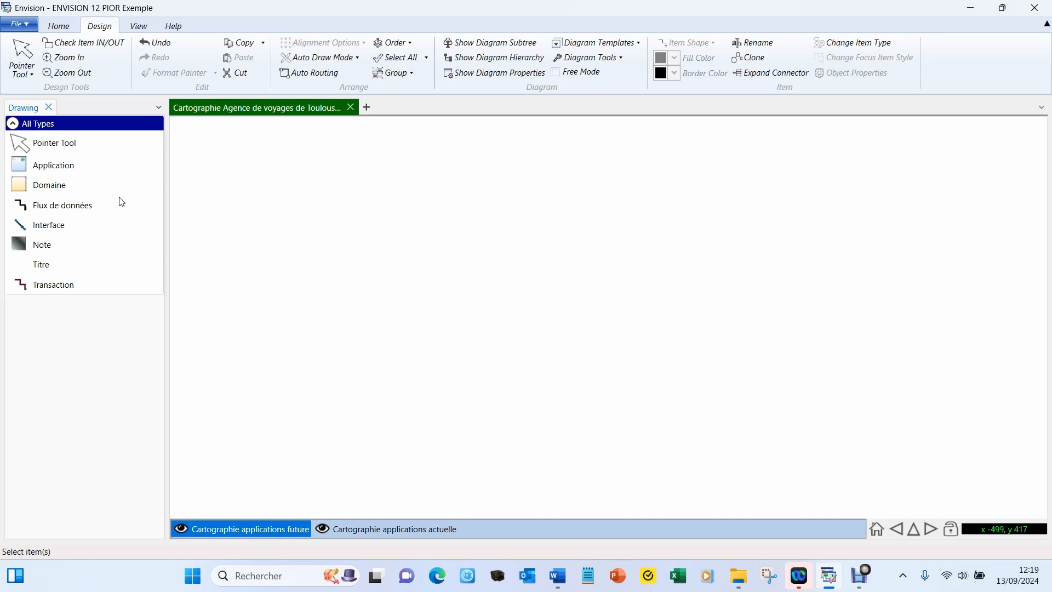
click(52, 166)
click(404, 265)
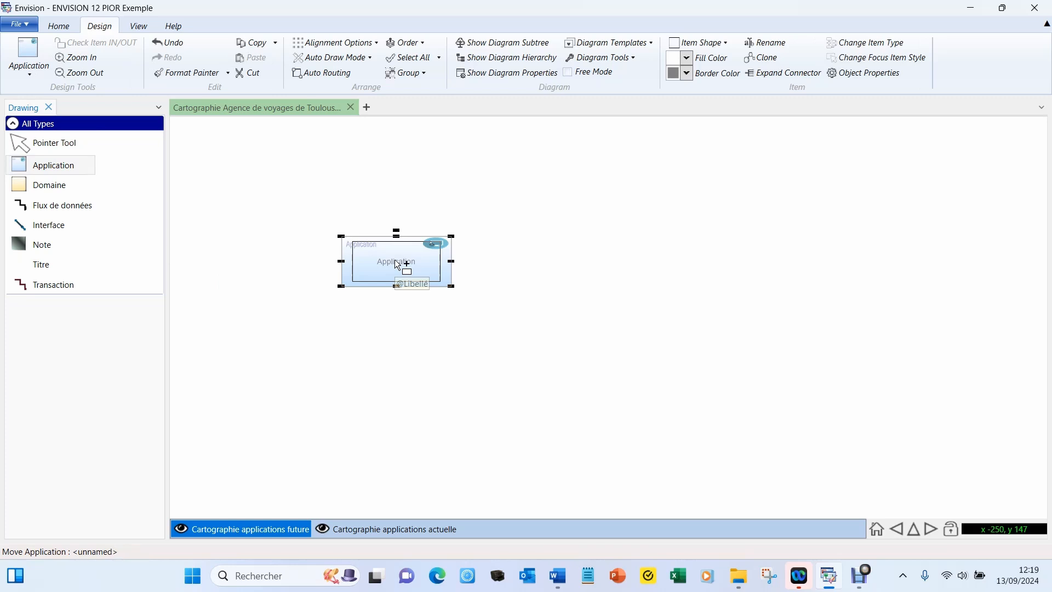
drag(505, 262, 568, 310)
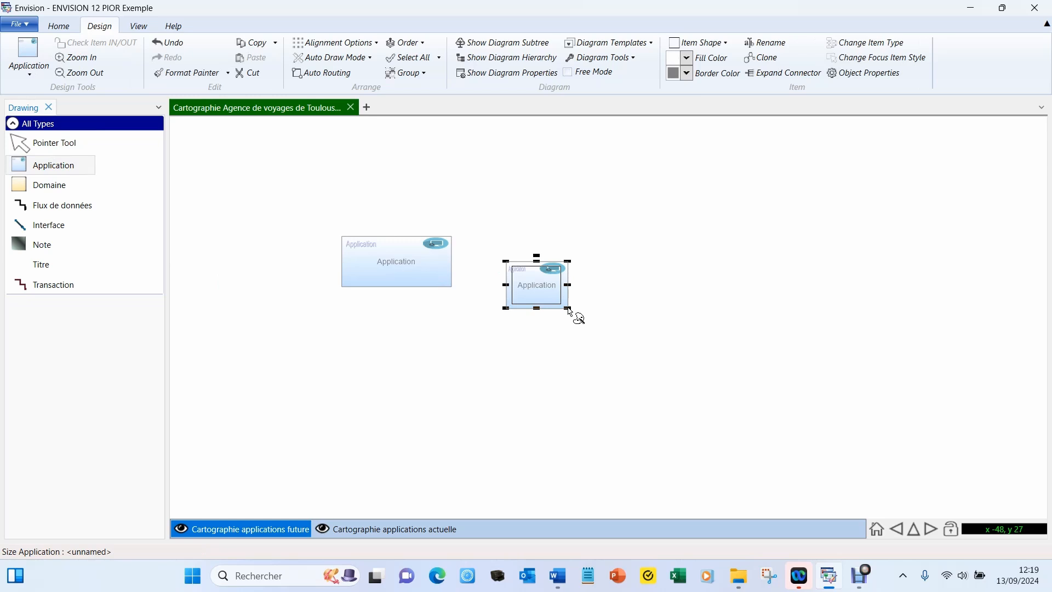
key(Delete)
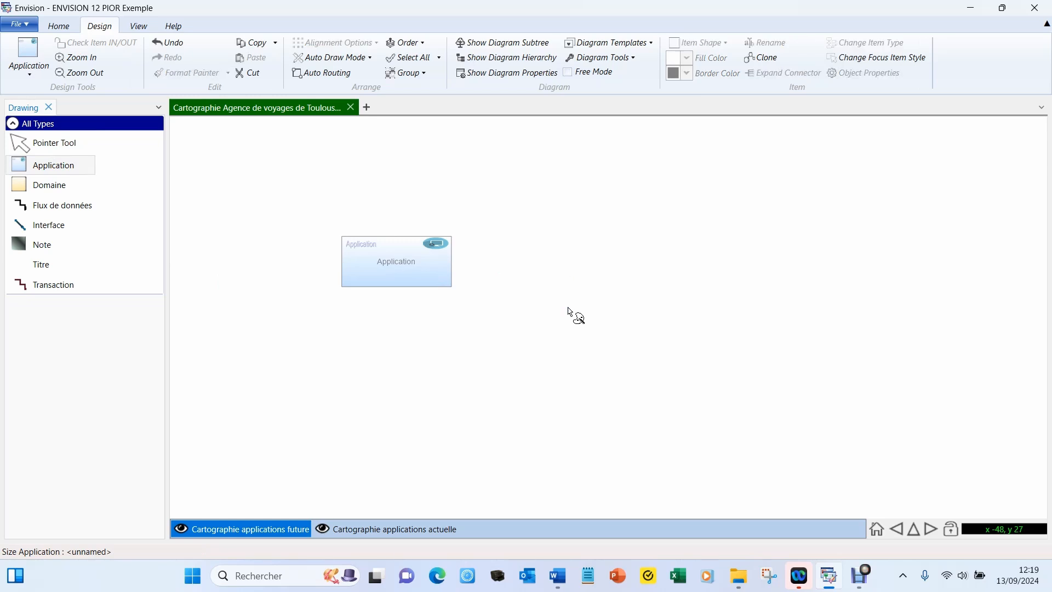
key(Delete)
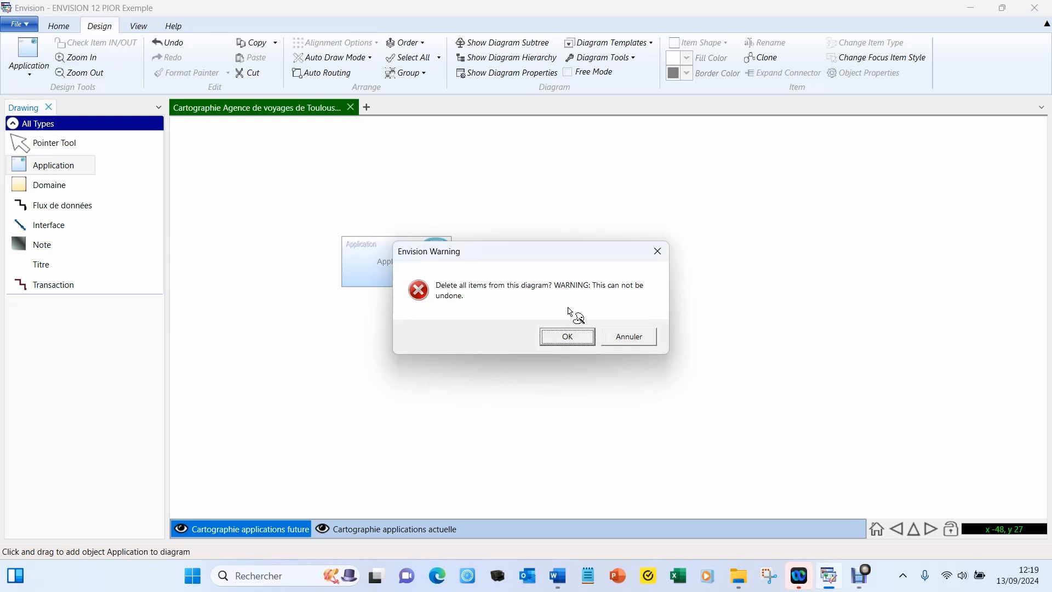
key(Return)
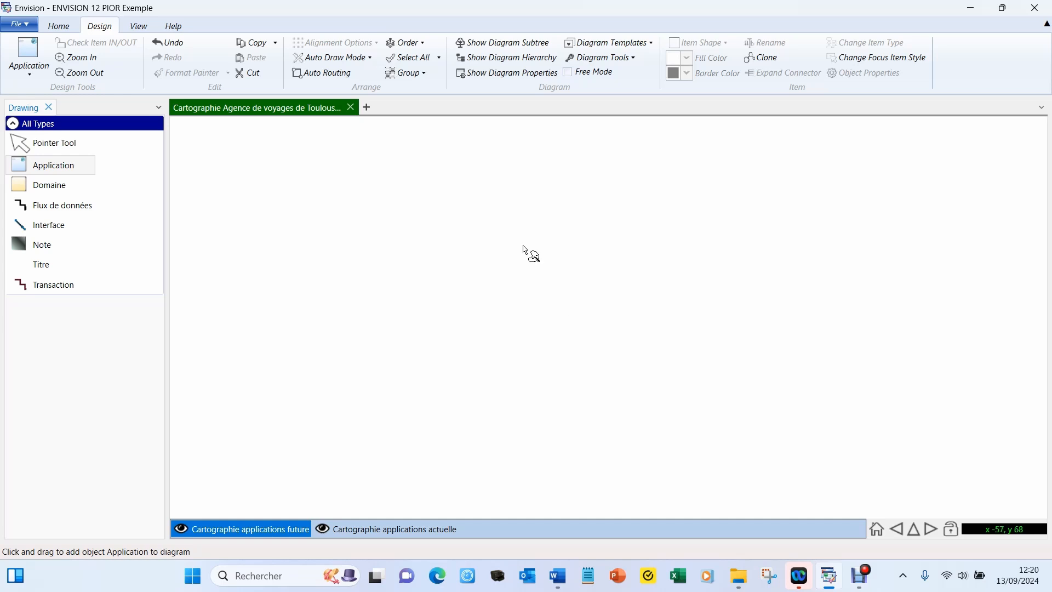
drag(49, 181, 509, 265)
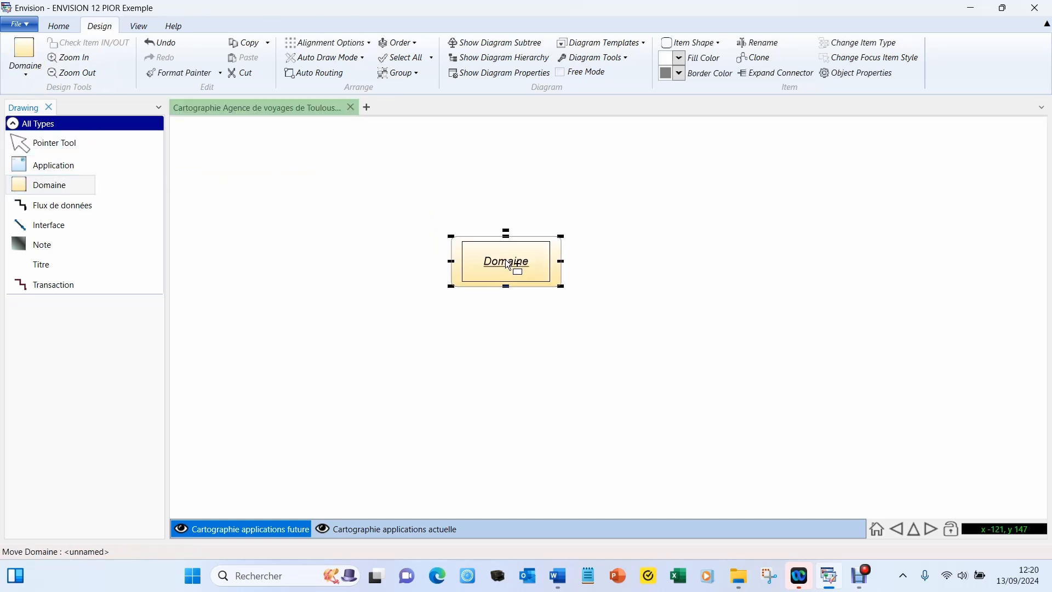
click(646, 272)
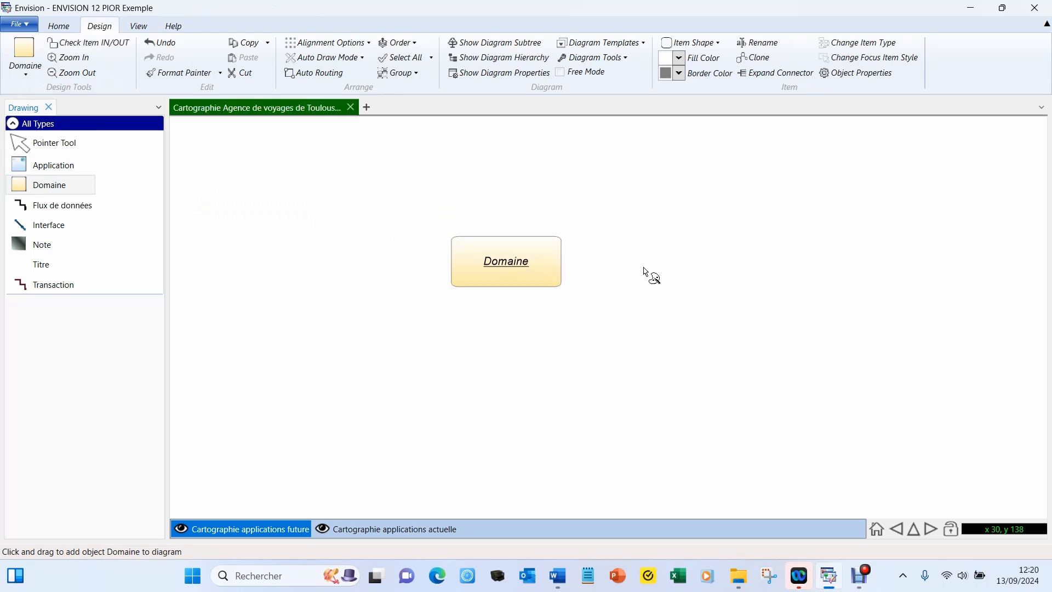
drag(645, 273, 697, 291)
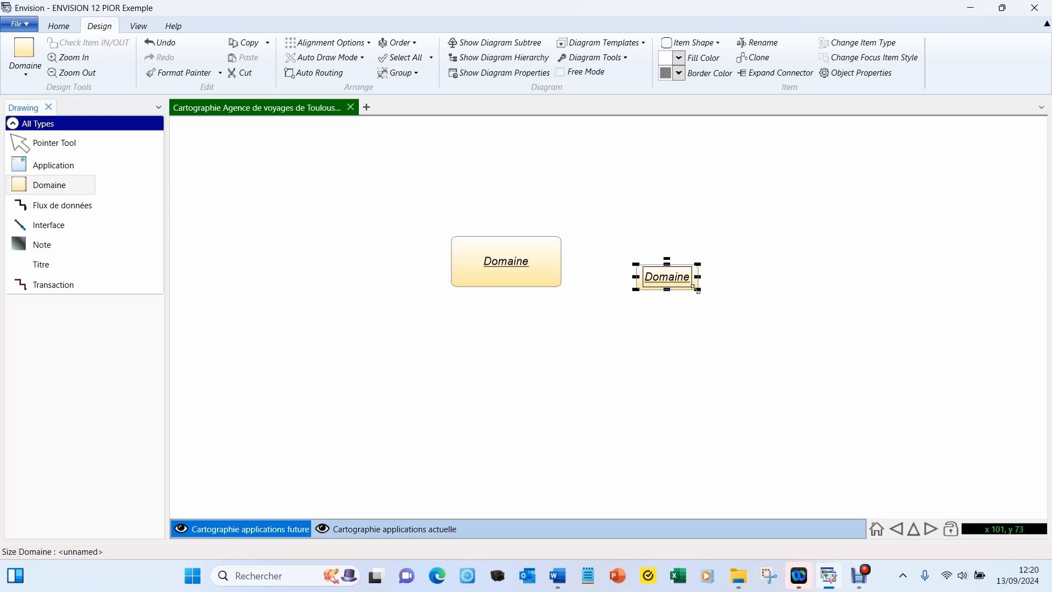
click(835, 317)
key(Delete)
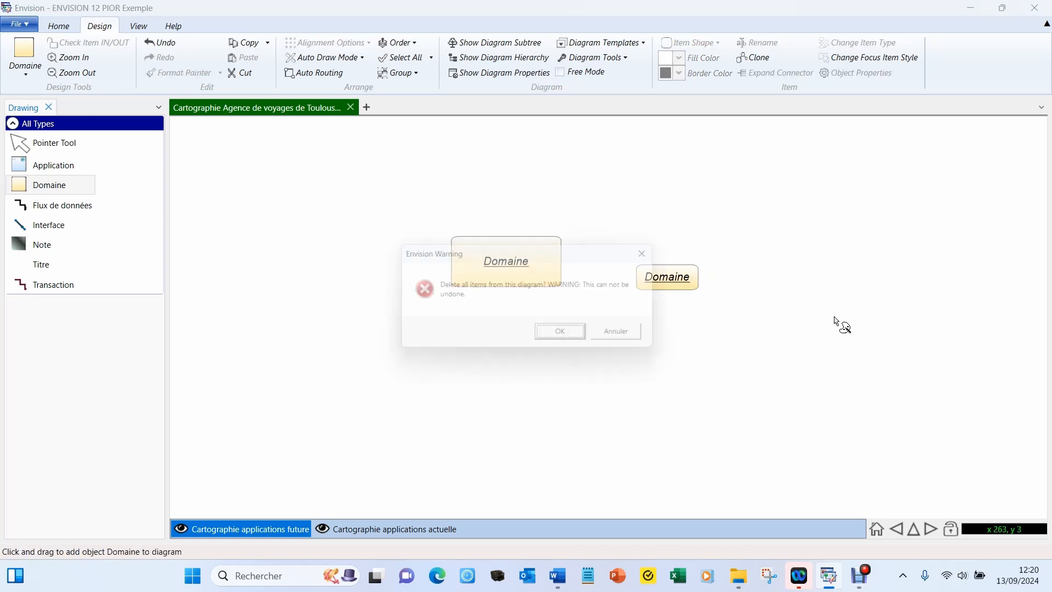
key(Return)
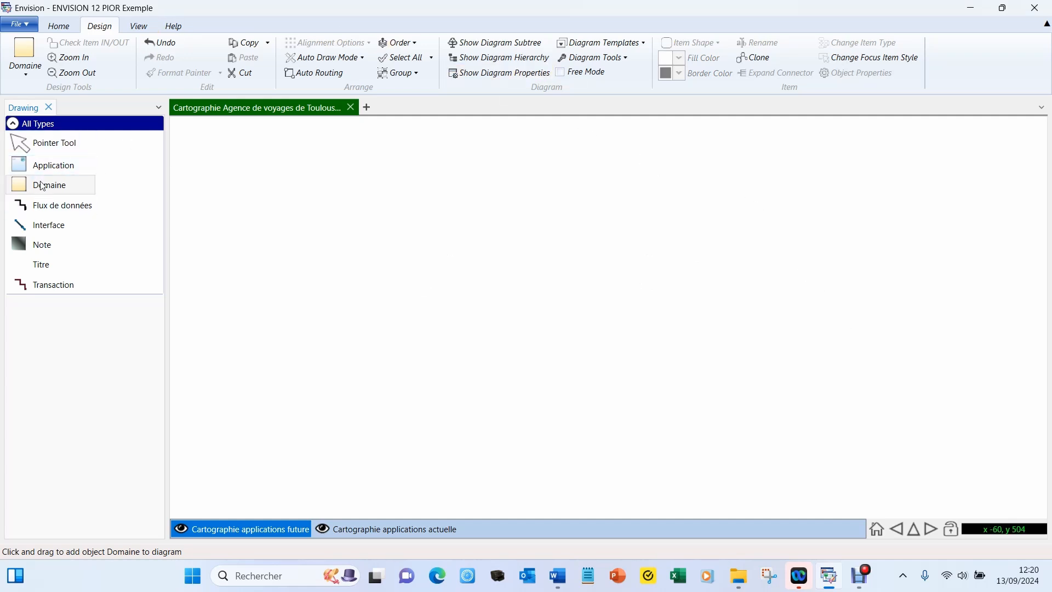
Place four Domaine objects on the empty diagram in a two-by-two grid
drag(50, 184, 465, 253)
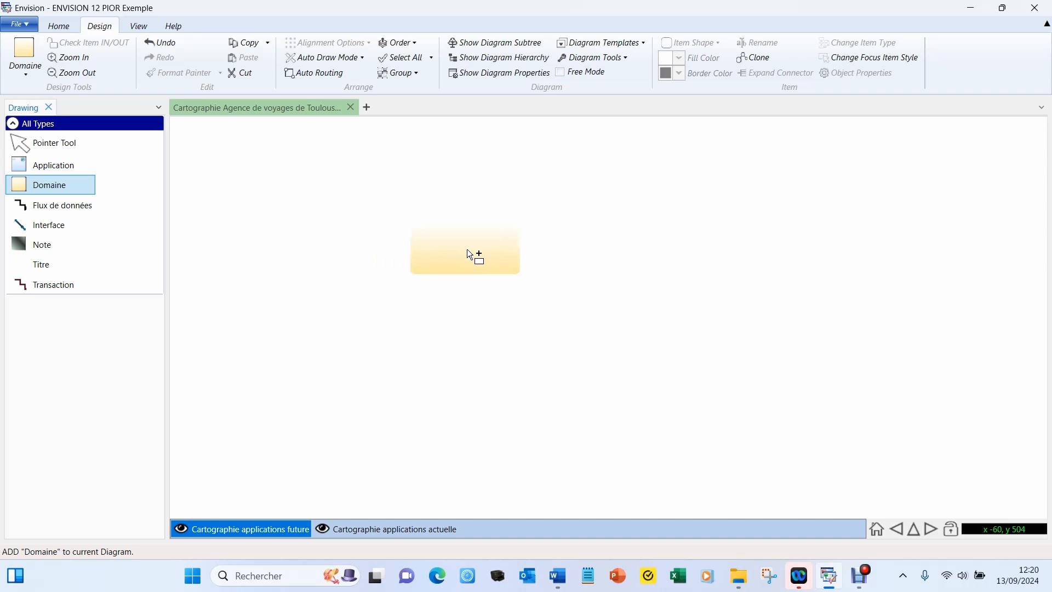
drag(59, 180, 773, 253)
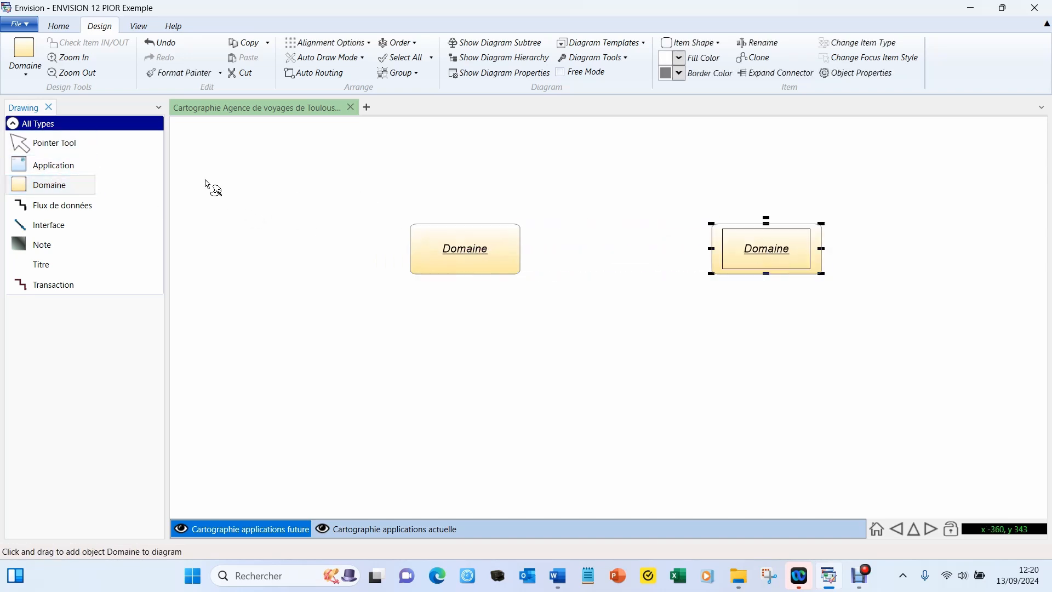
drag(48, 186, 464, 409)
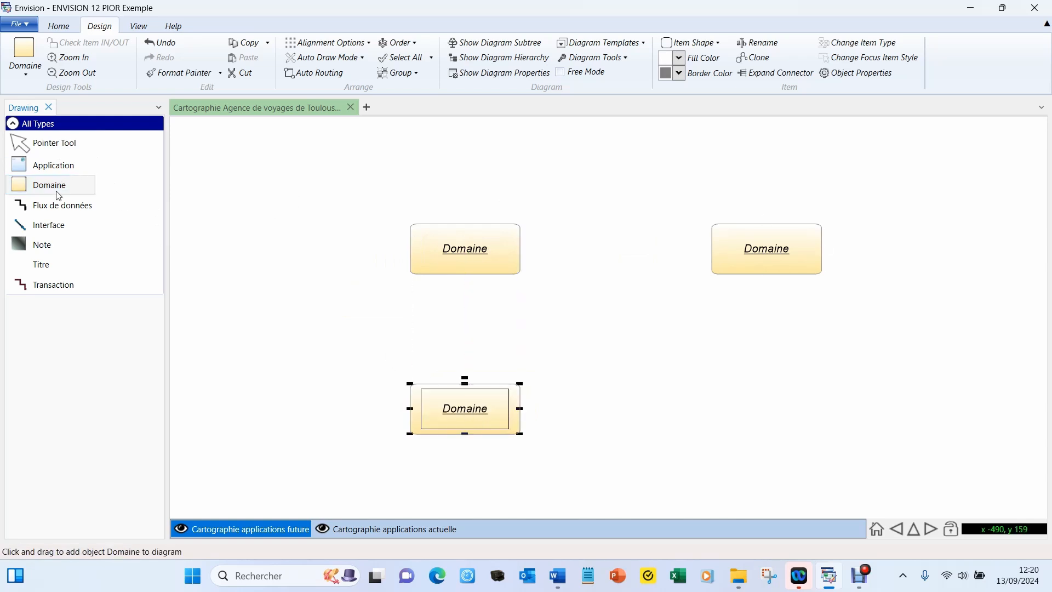
drag(57, 193, 765, 411)
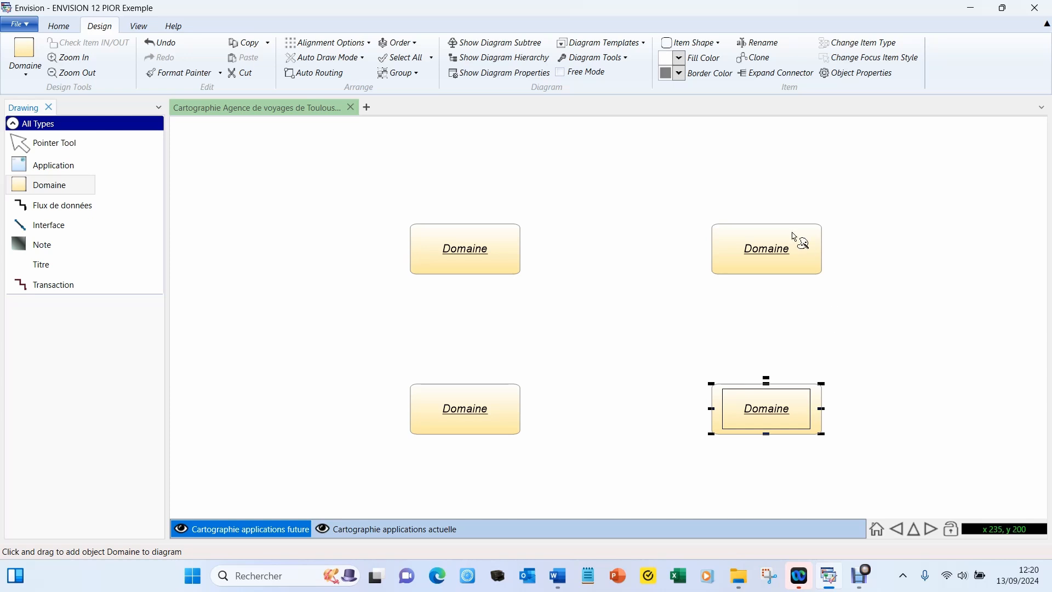
Assign the existing item RESSOURCES HUMAINES to the upper-right Domaine object
click(771, 246)
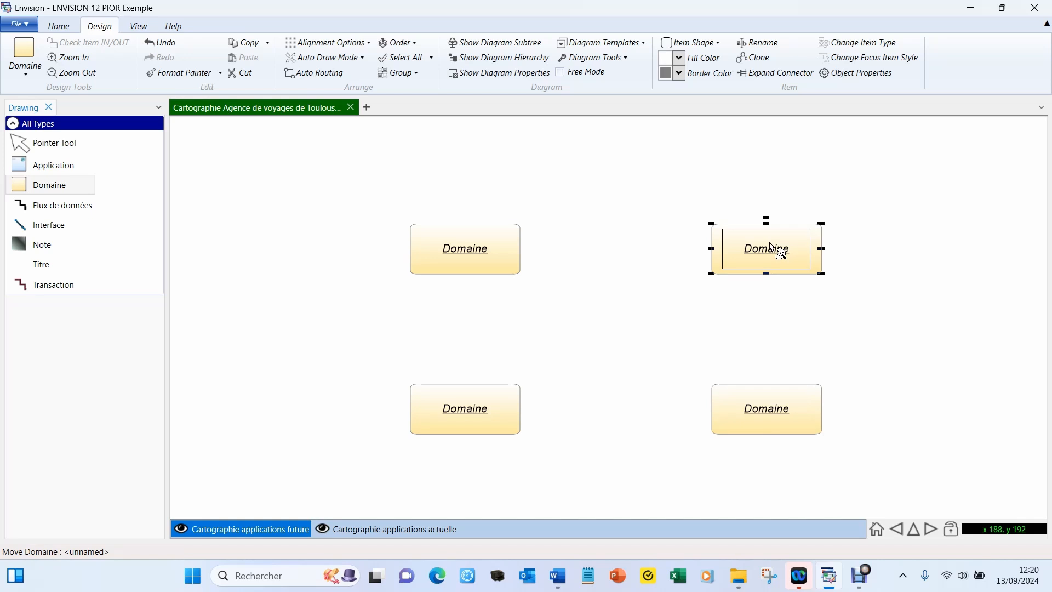
double_click(771, 246)
text(res)
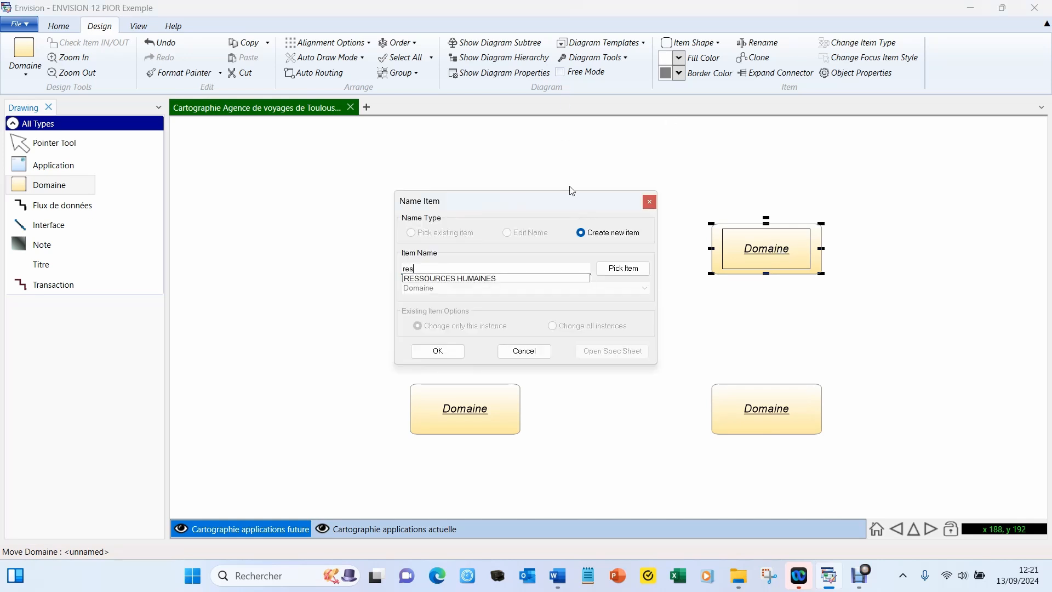
click(462, 279)
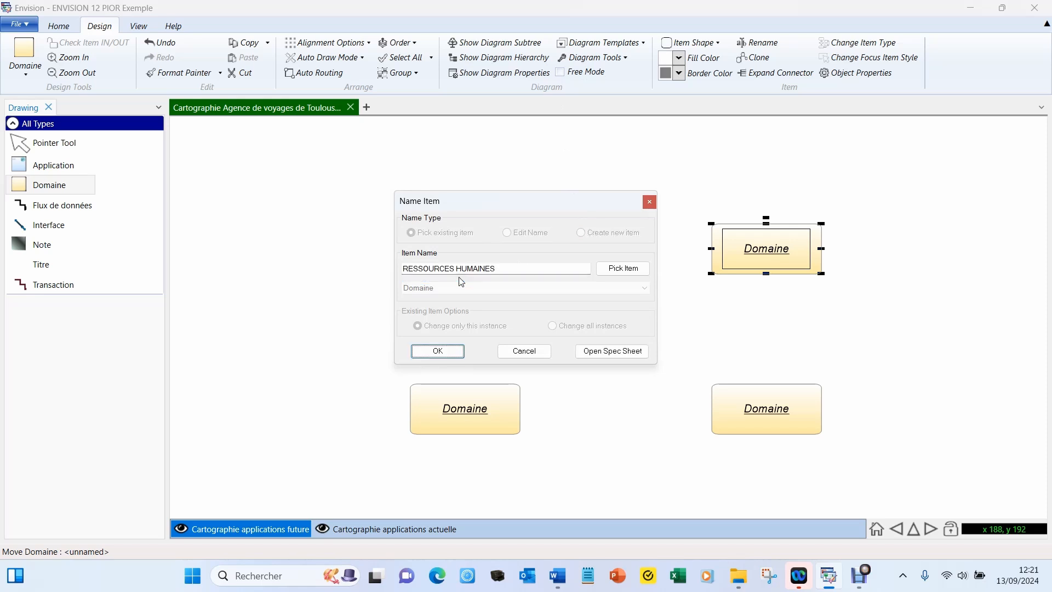
click(441, 351)
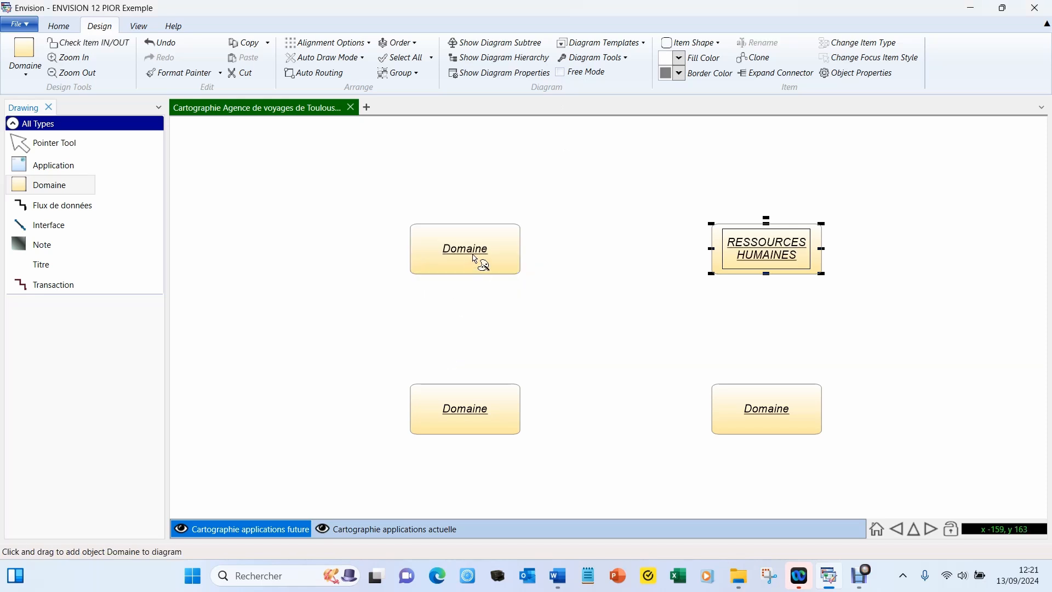
Assign the existing item COMPTA - FINANCE to the upper-left Domaine object
click(475, 259)
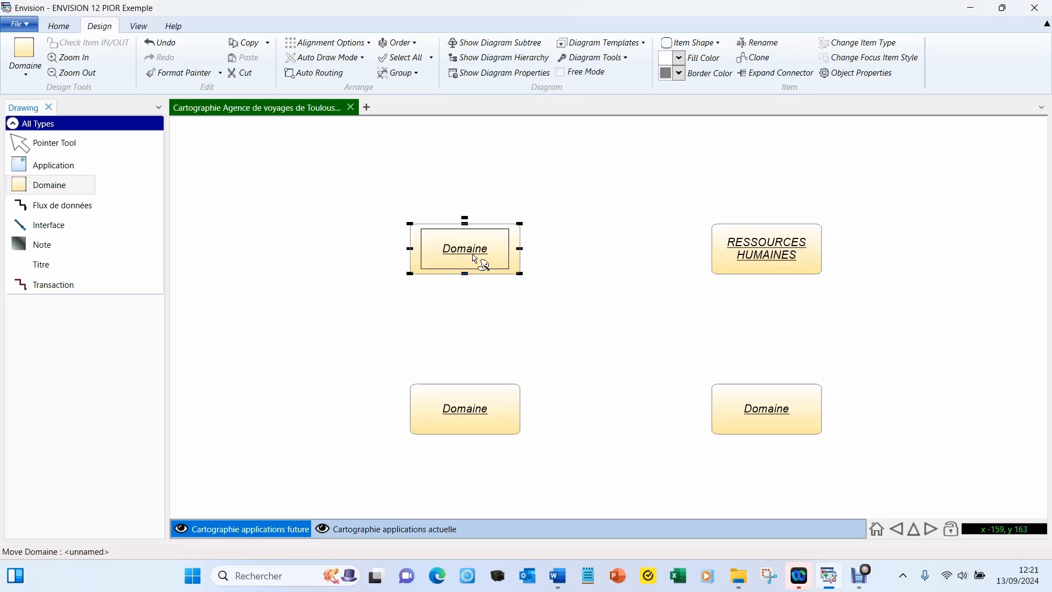
double_click(476, 258)
text(Comp)
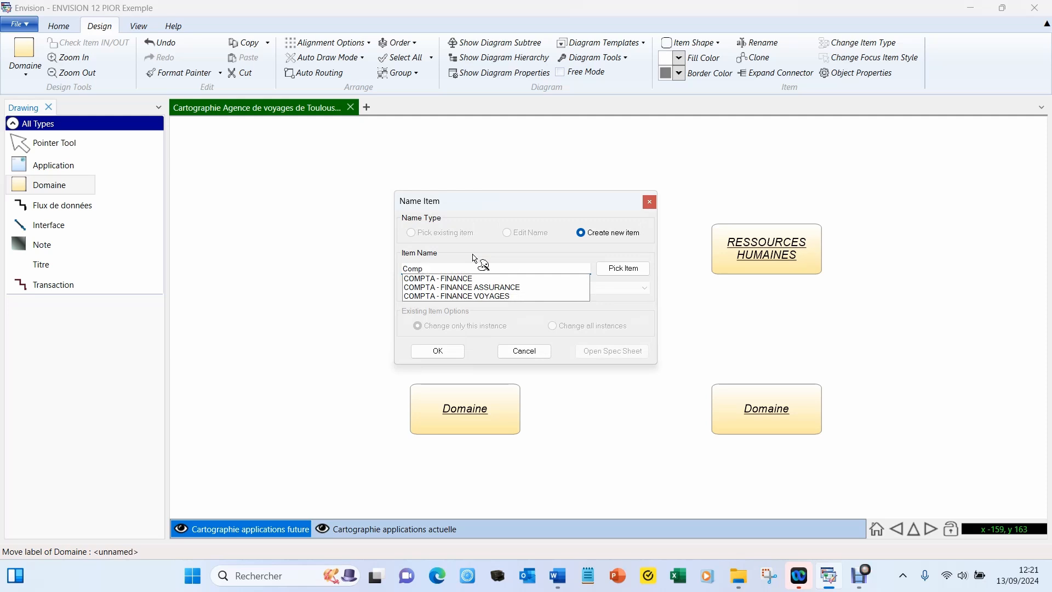
click(452, 279)
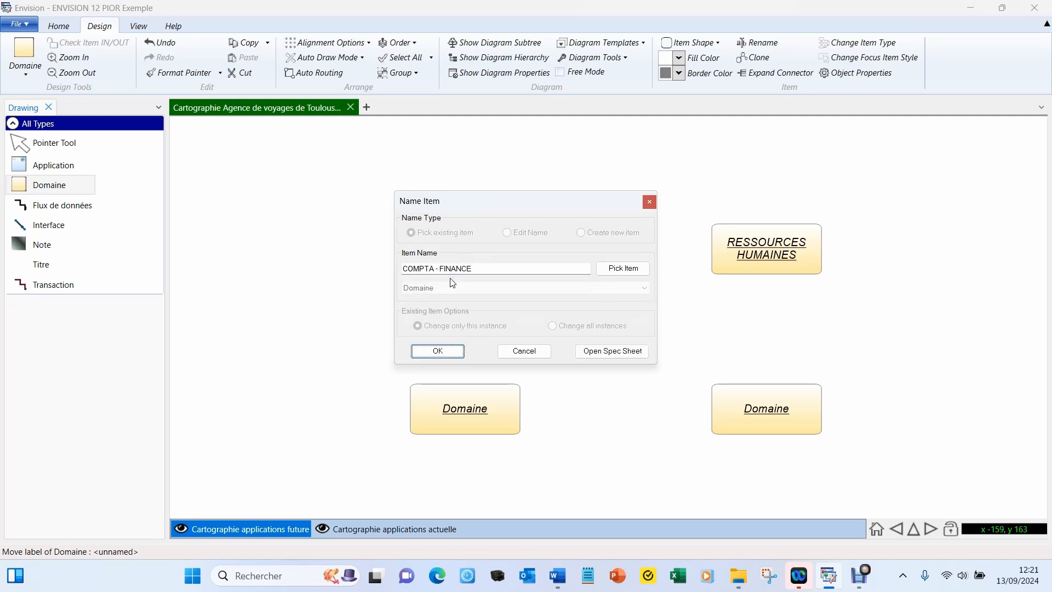
click(438, 350)
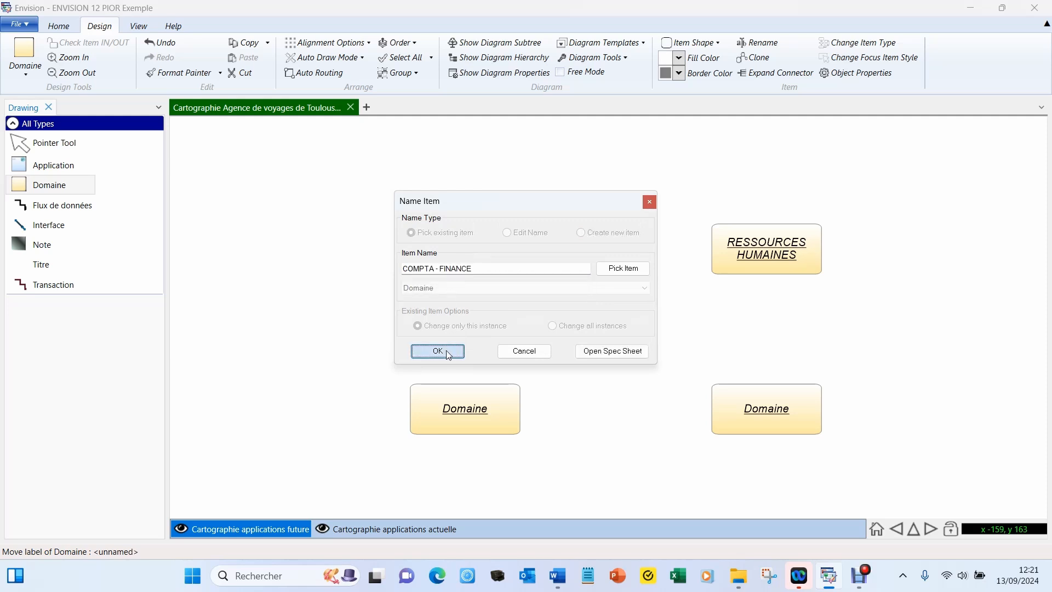
Assign the existing item BACK OFFICE to the lower-left Domaine object
click(463, 405)
double_click(463, 409)
text(ba)
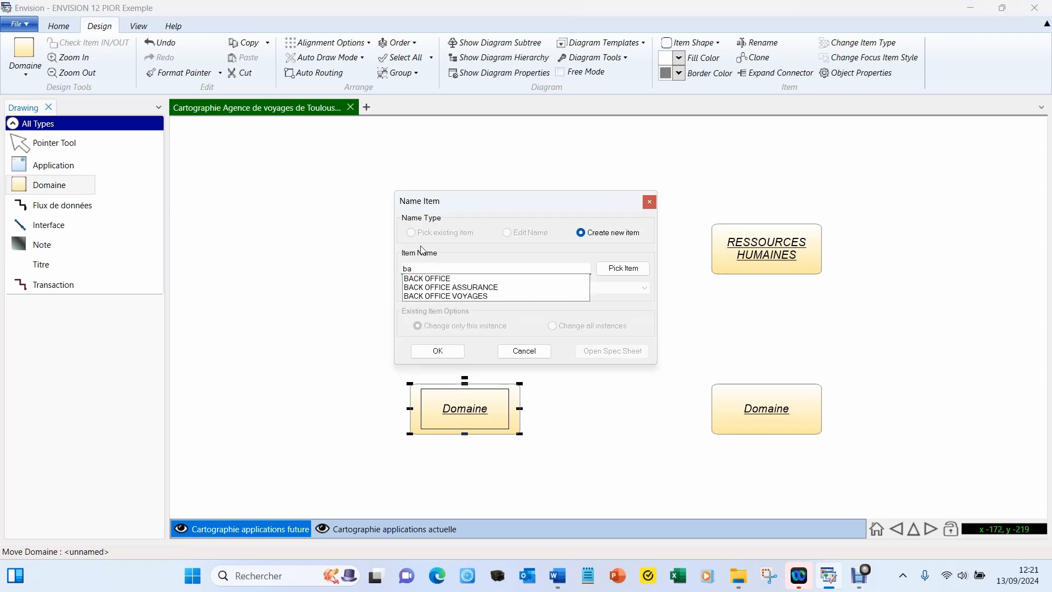
click(436, 279)
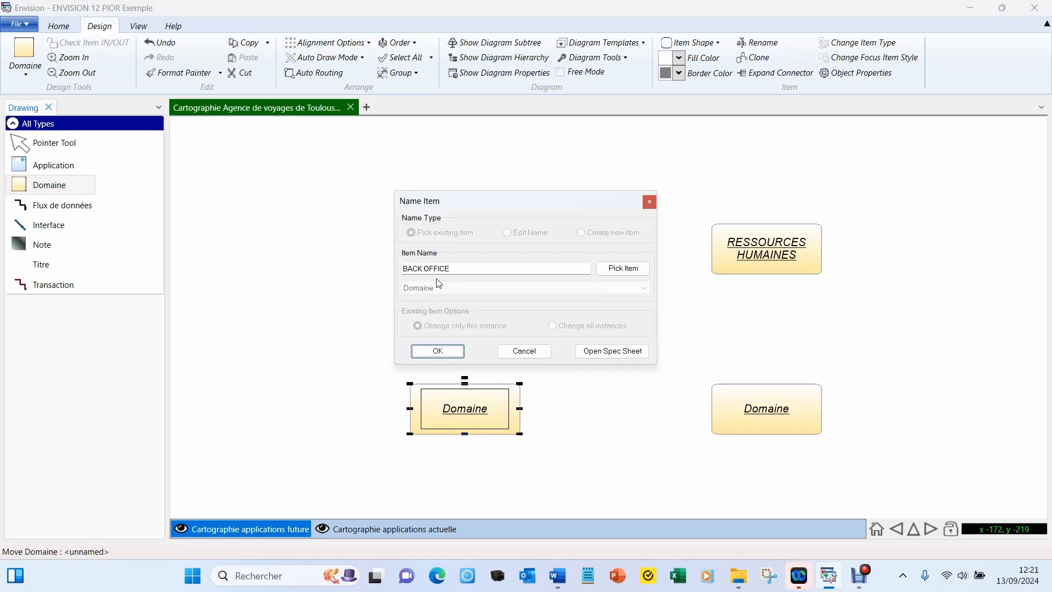
click(439, 352)
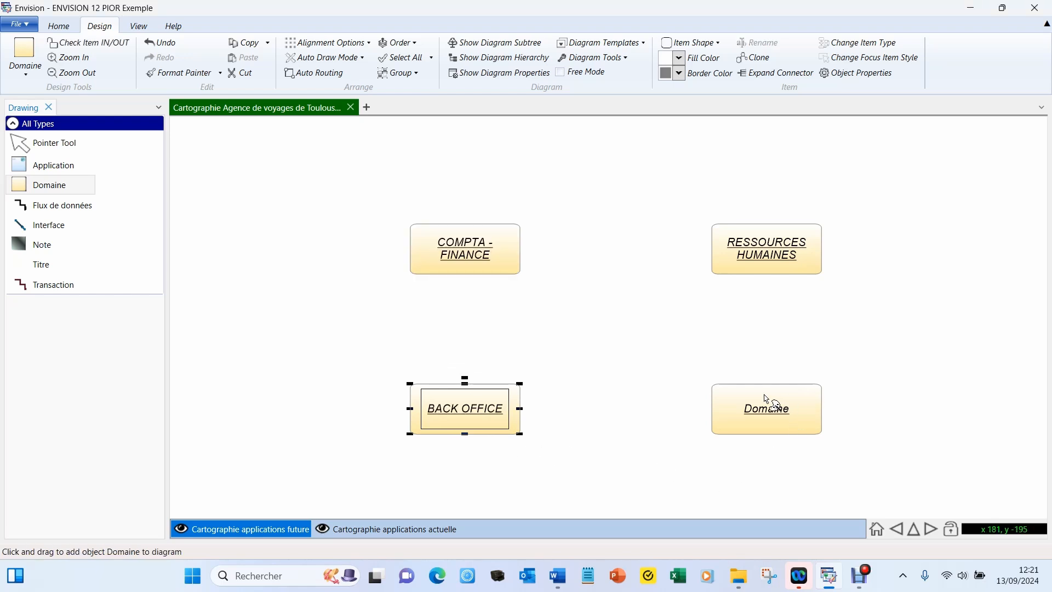
Assign the existing item VENTES DEMO to the lower-right Domaine object
click(766, 406)
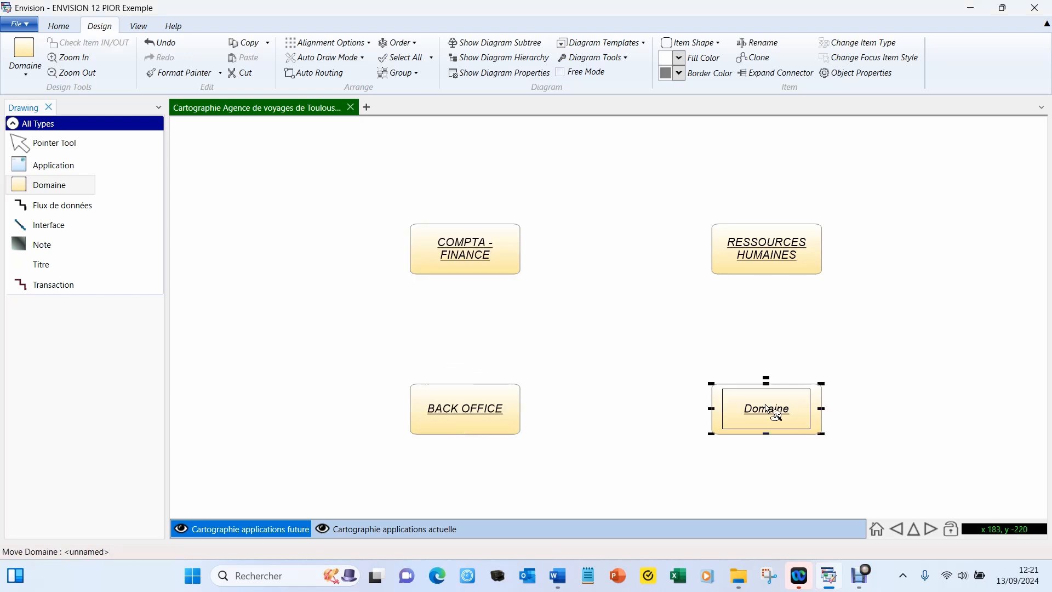
double_click(766, 405)
text(VE)
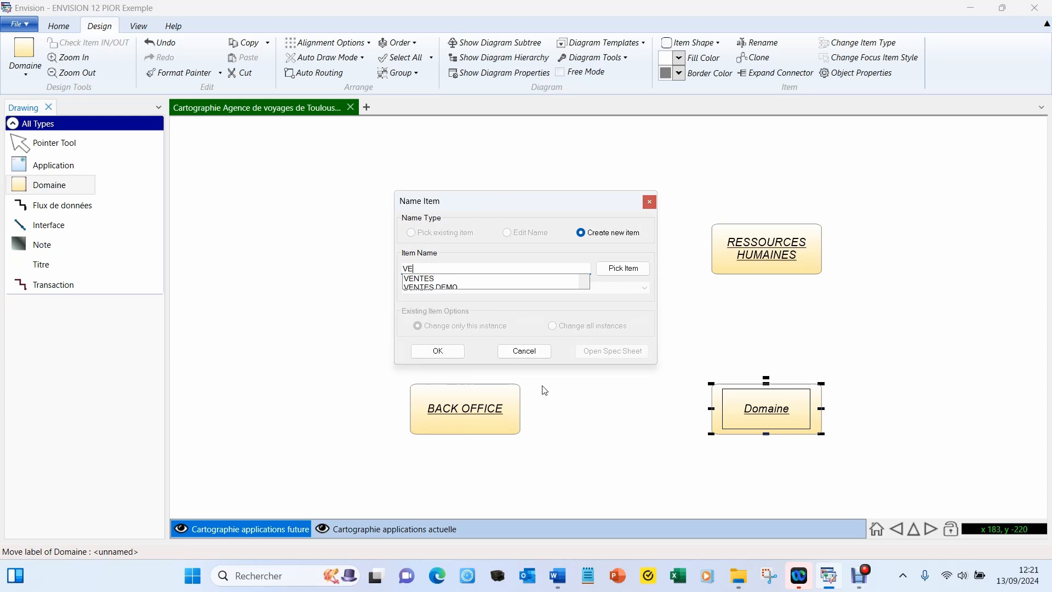
click(447, 286)
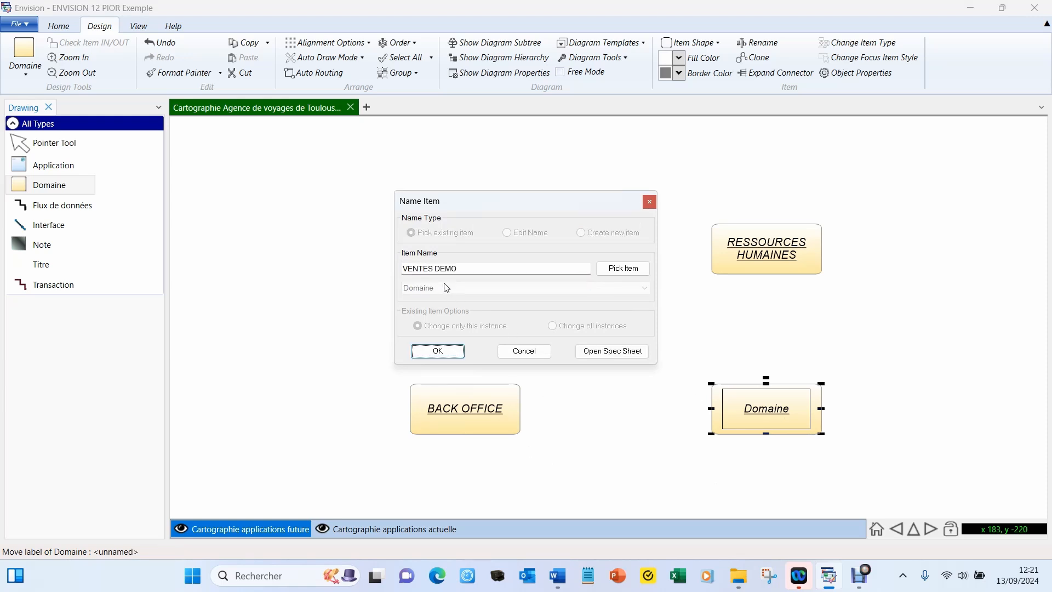
click(438, 354)
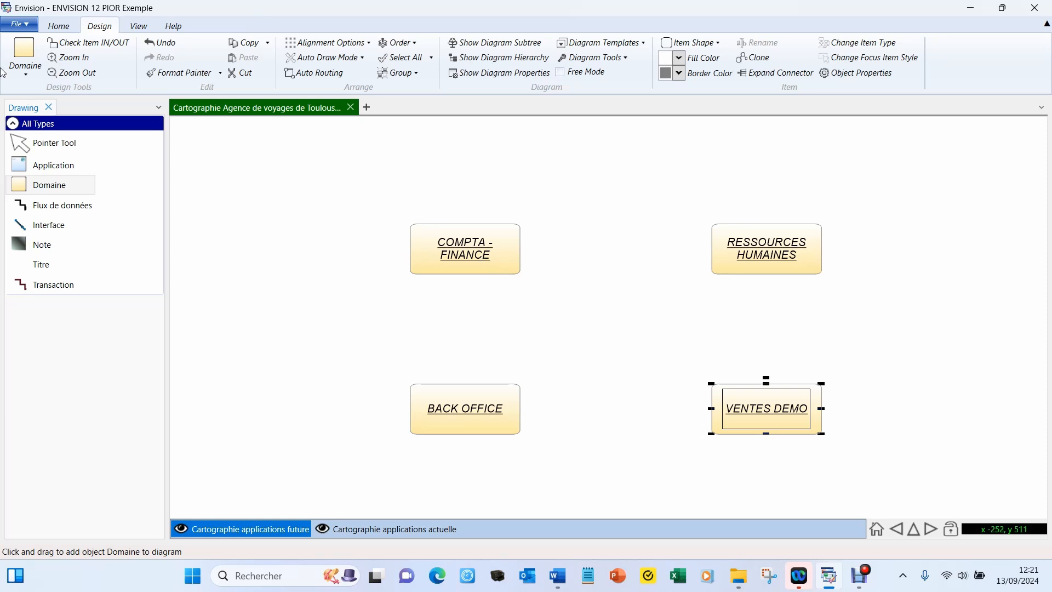
Connect RESSOURCES HUMAINES to COMPTA - FINANCE with a Flux de données connector assigned to the existing item Paye
click(53, 208)
drag(731, 250, 484, 256)
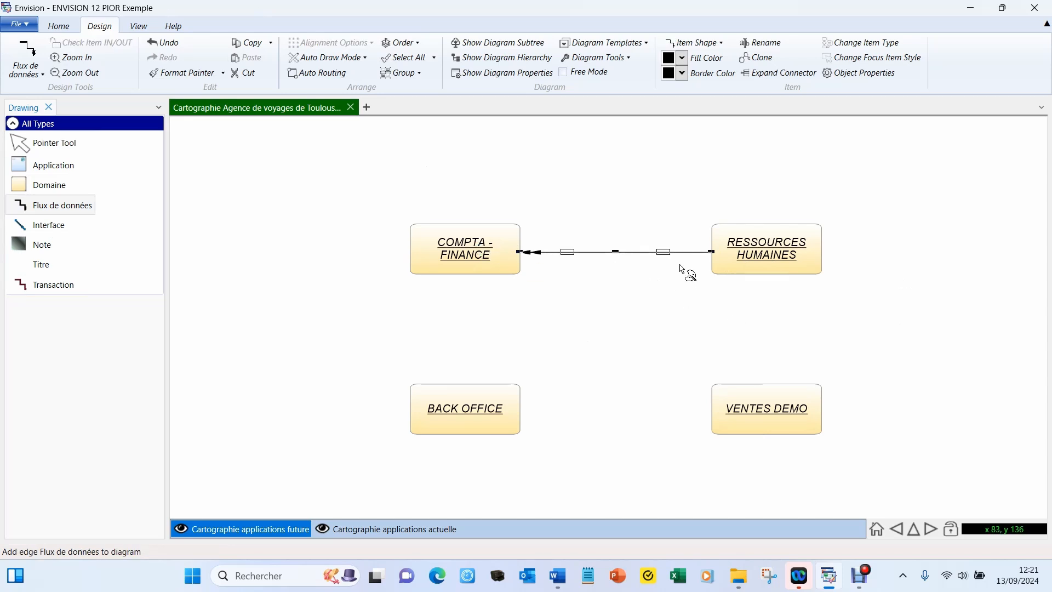
text(Pa)
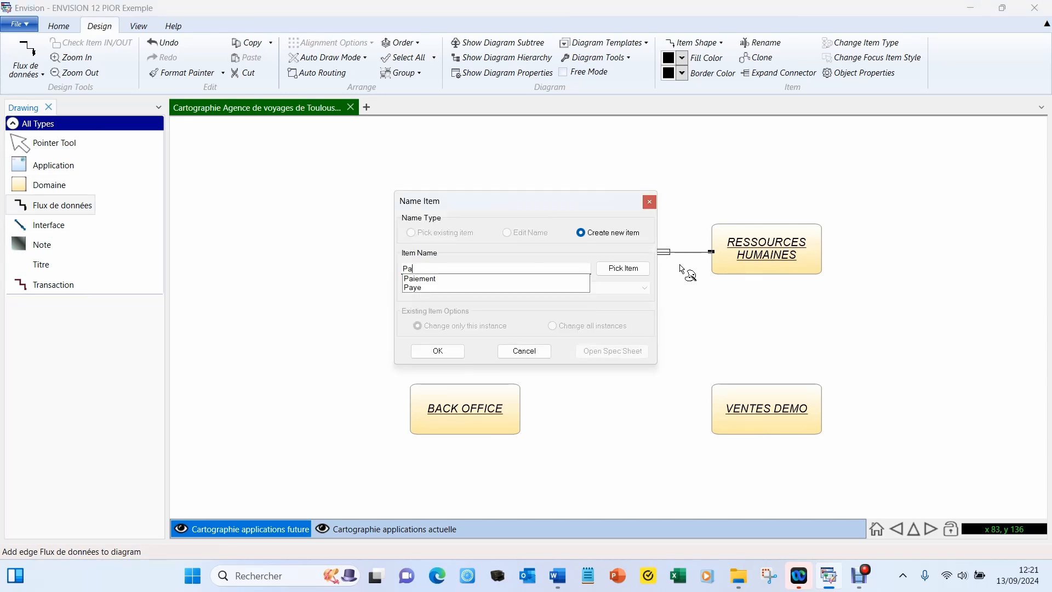
click(416, 287)
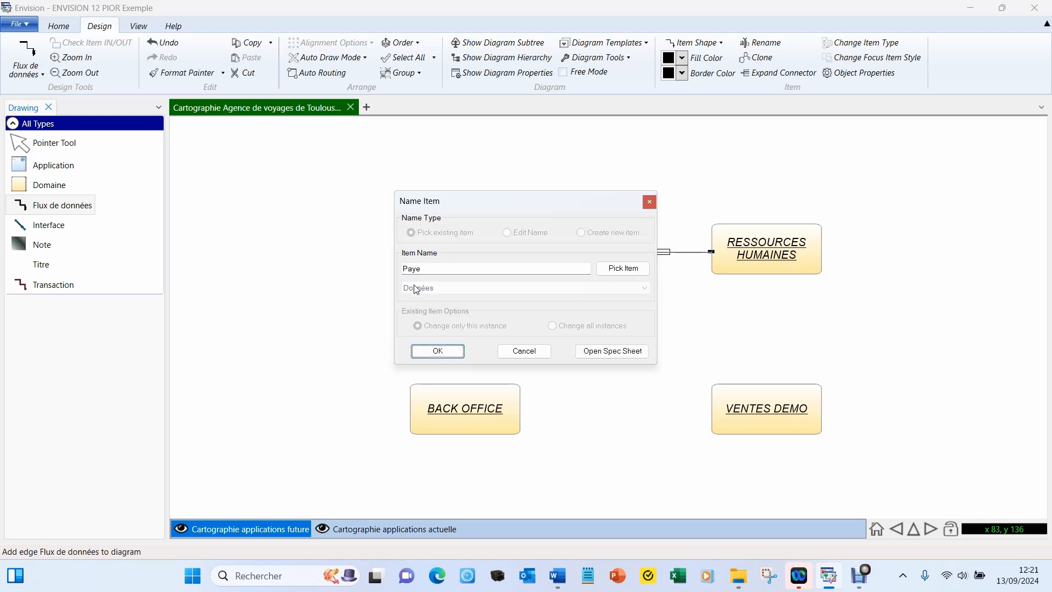
click(439, 351)
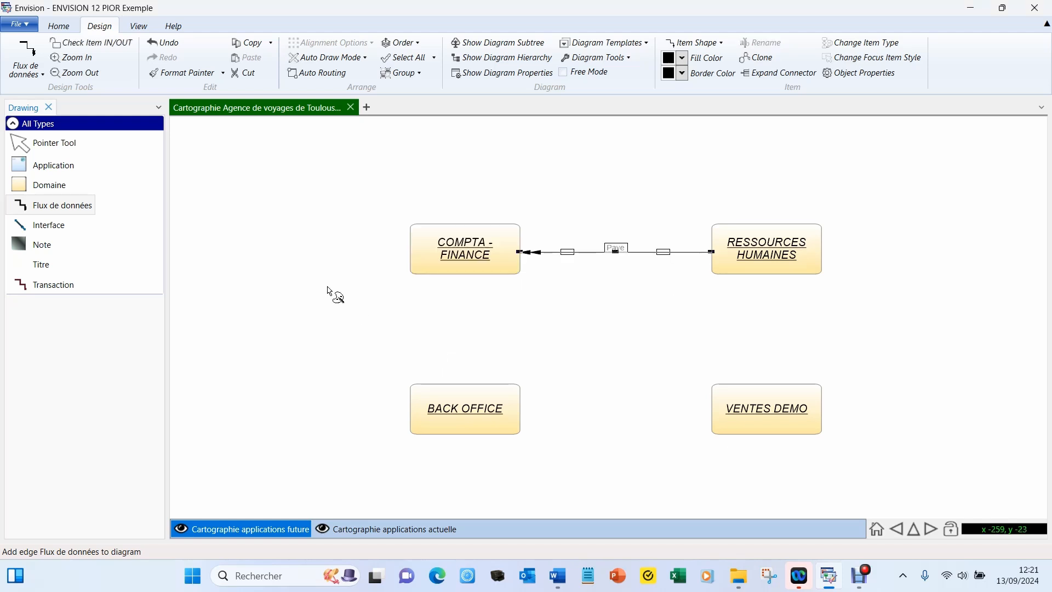
Connect COMPTA - FINANCE to BACK OFFICE with an Interface connector assigned to the existing item Compta
click(52, 225)
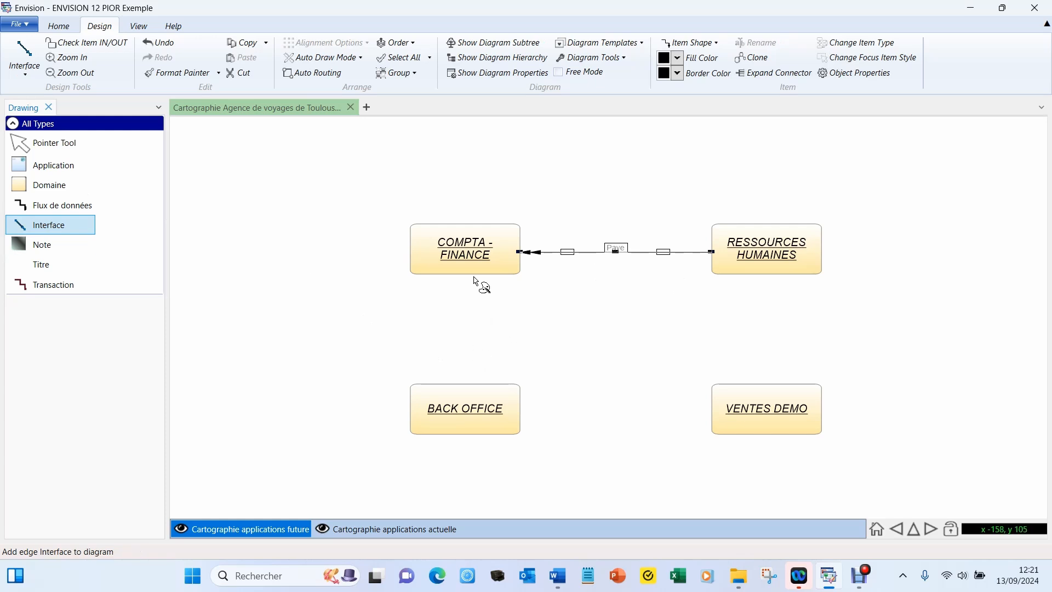
drag(463, 264, 463, 404)
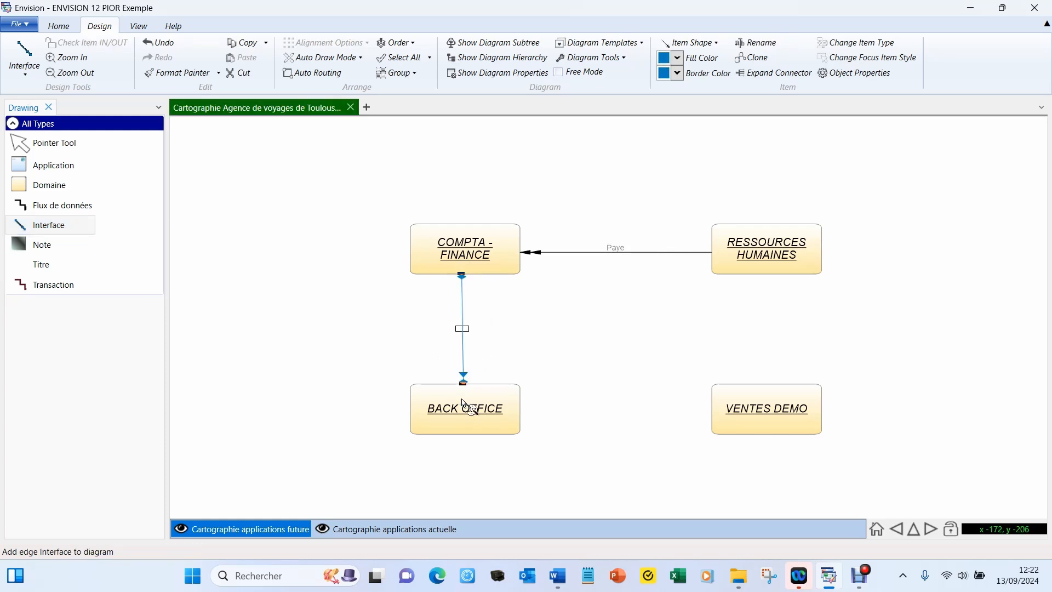
text(Comp)
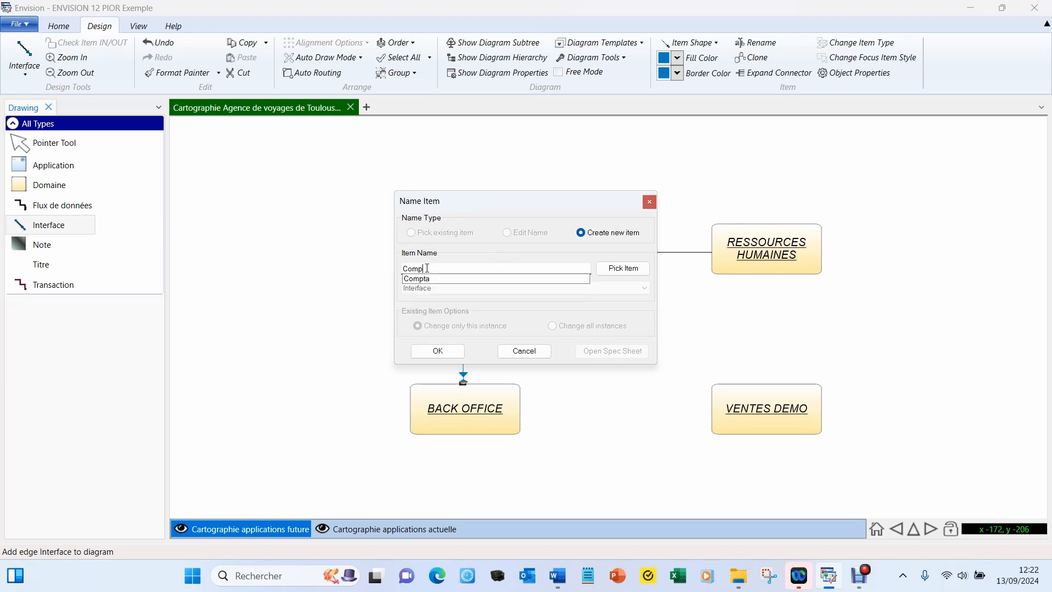
click(428, 286)
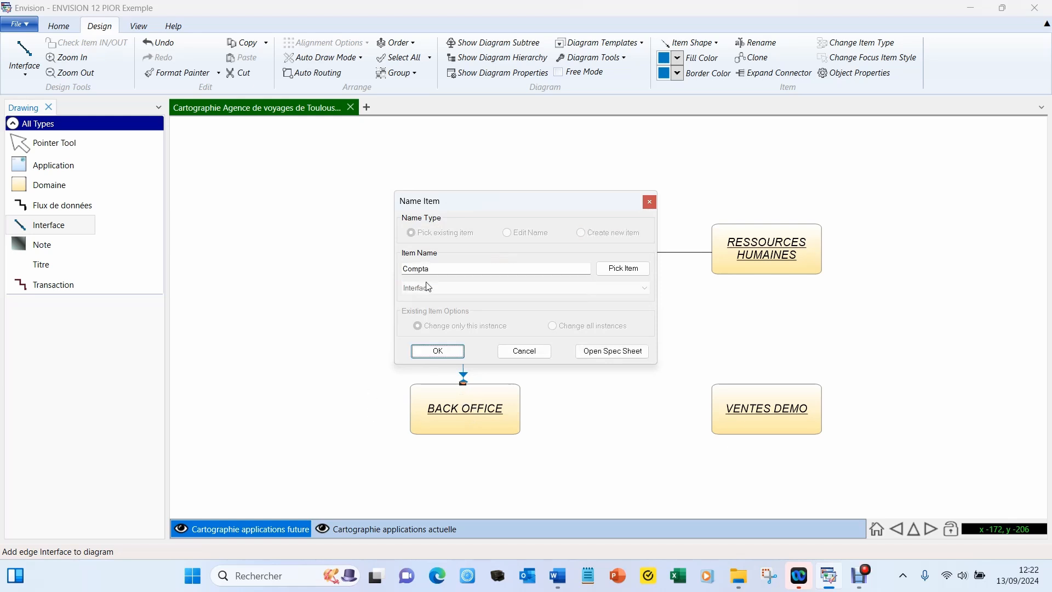
click(433, 350)
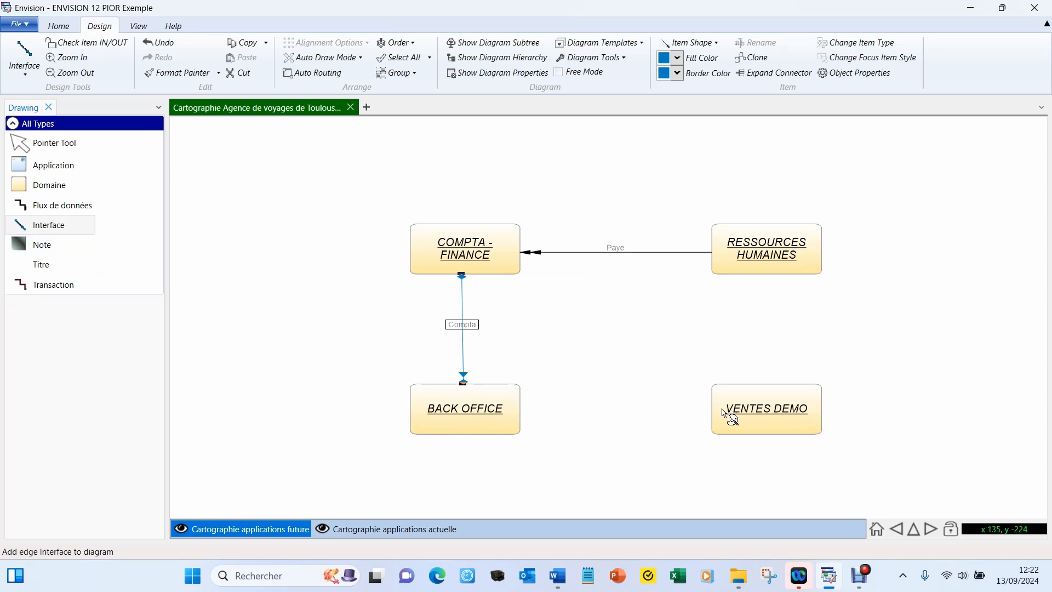
Connect VENTES DEMO to BACK OFFICE with an Interface connector assigned to the existing item Ventes
drag(726, 415, 503, 420)
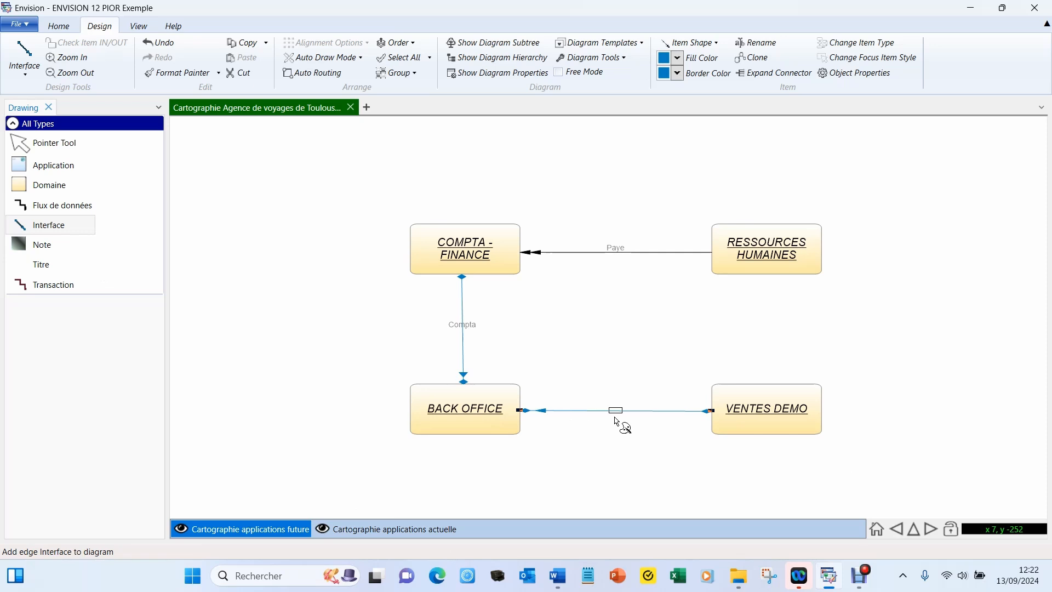
text(Ven)
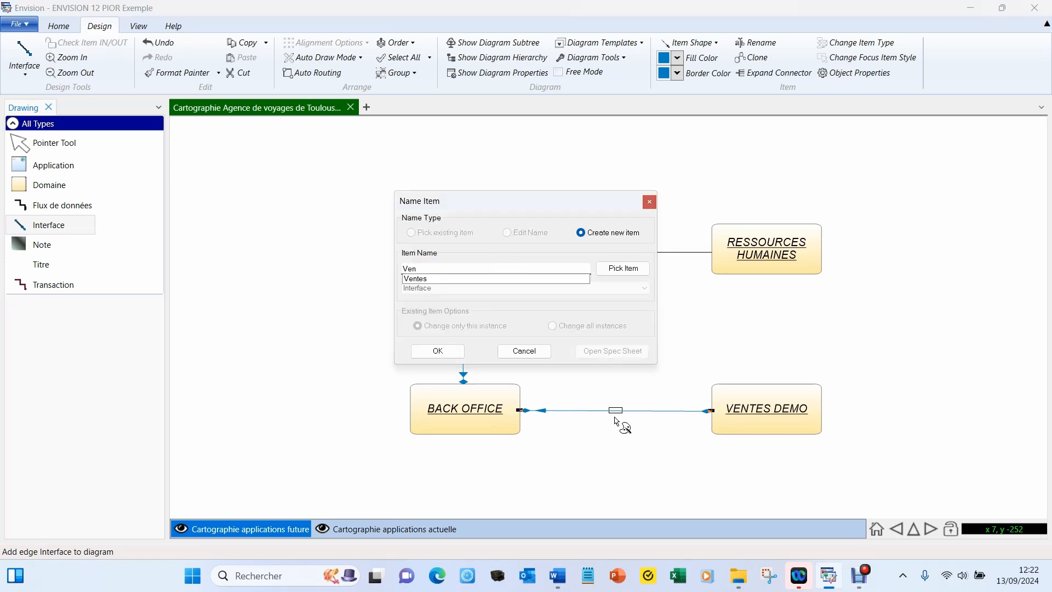
click(425, 279)
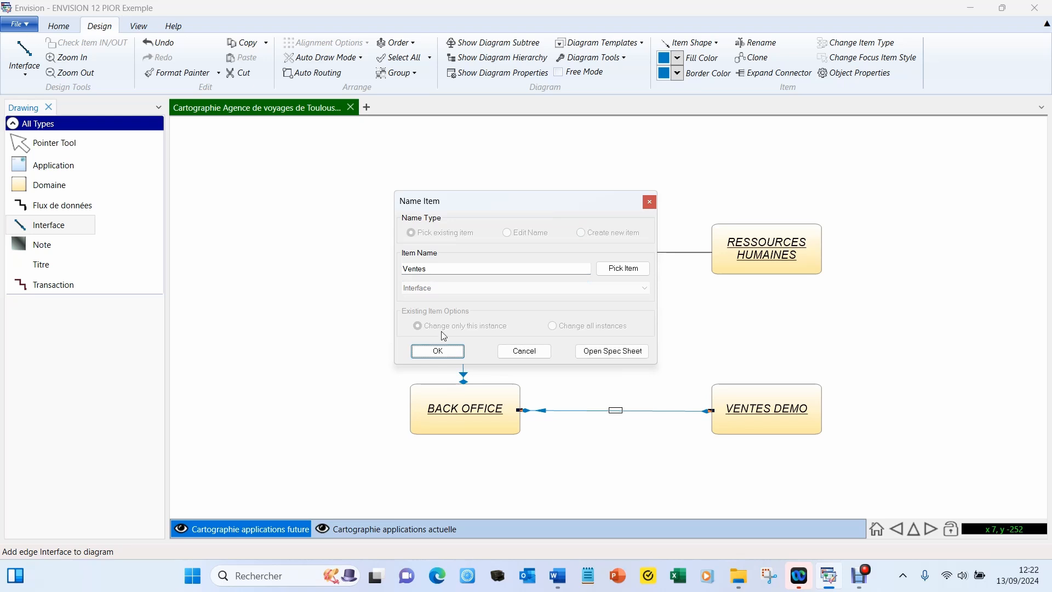
click(442, 351)
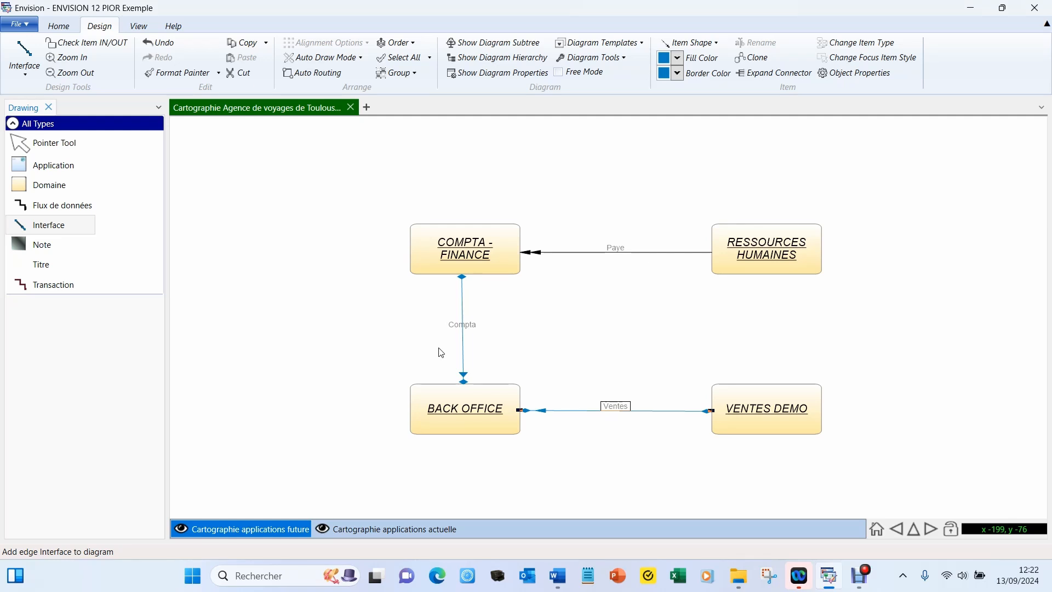
Draw a second, unnamed Flux de données connector from RESSOURCES HUMAINES to COMPTA - FINANCE, routed above both domains
click(764, 262)
mouse_move(764, 262)
mouse_down()
mouse_move(755, 176)
mouse_move(761, 181)
mouse_move(445, 180)
mouse_move(742, 188)
mouse_move(742, 262)
mouse_move(762, 261)
mouse_up()
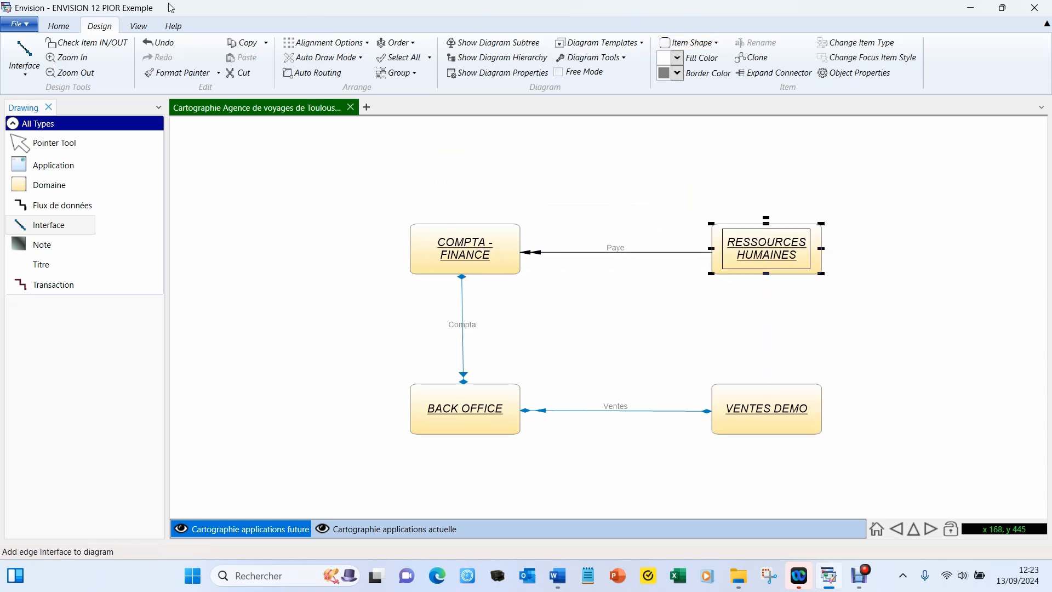
click(63, 208)
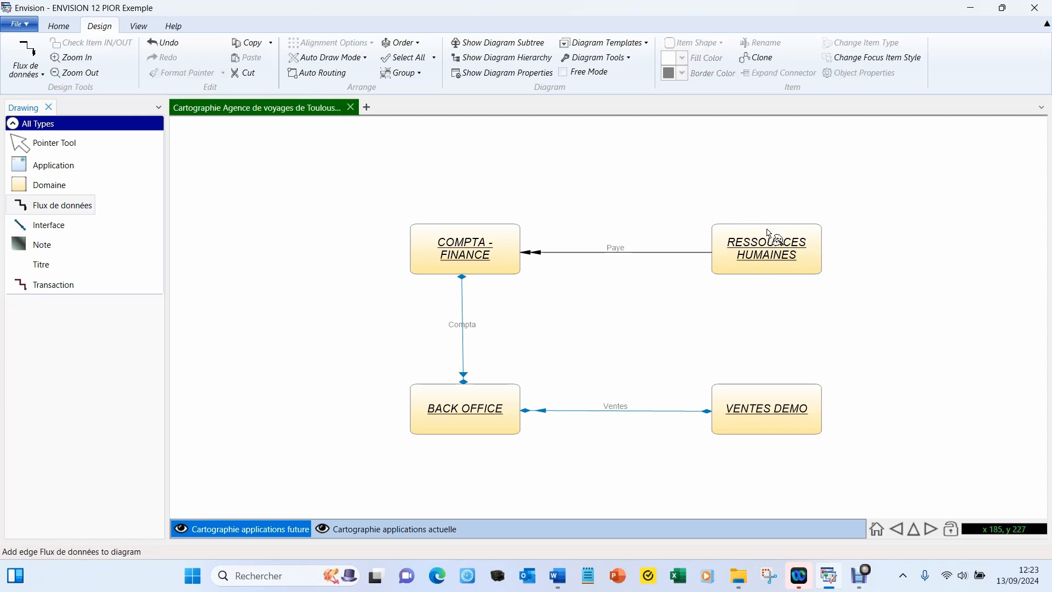
drag(778, 239, 478, 247)
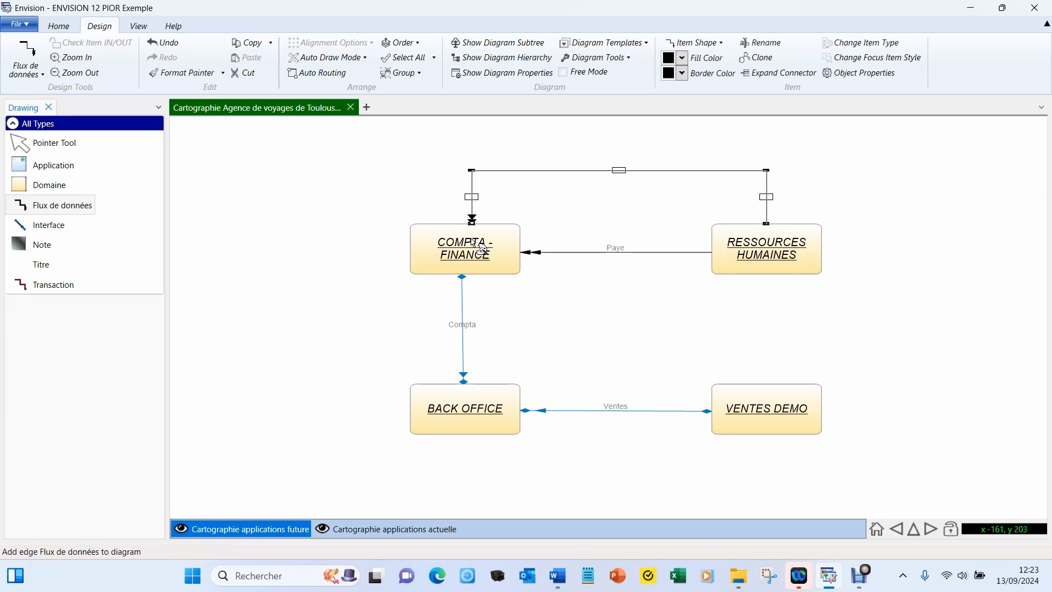
click(734, 185)
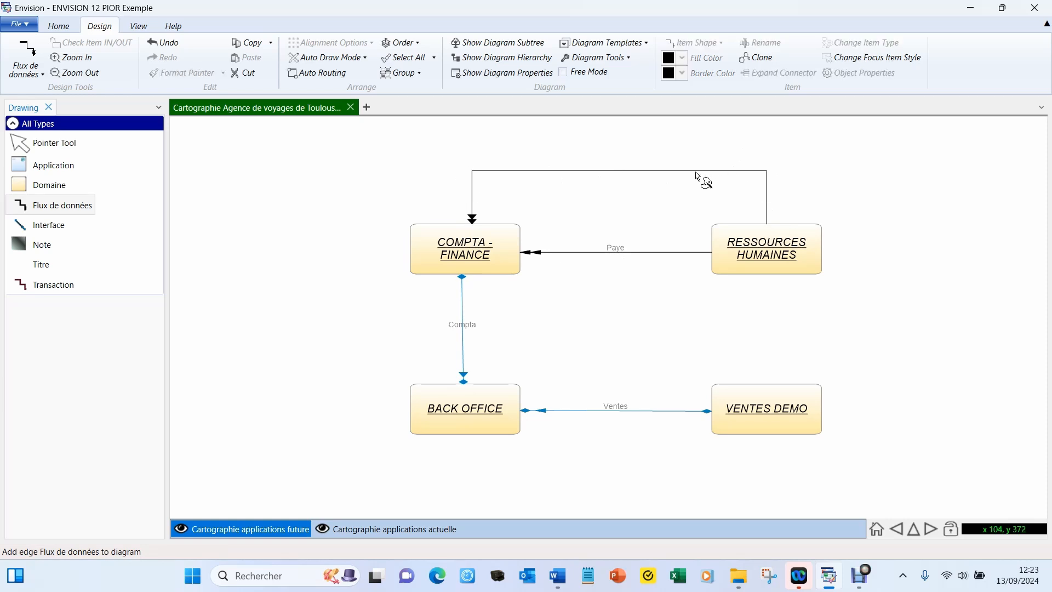
Reshape the unnamed connector above the two upper domains by moving its segment and corner, and delete the connector
drag(695, 176, 696, 195)
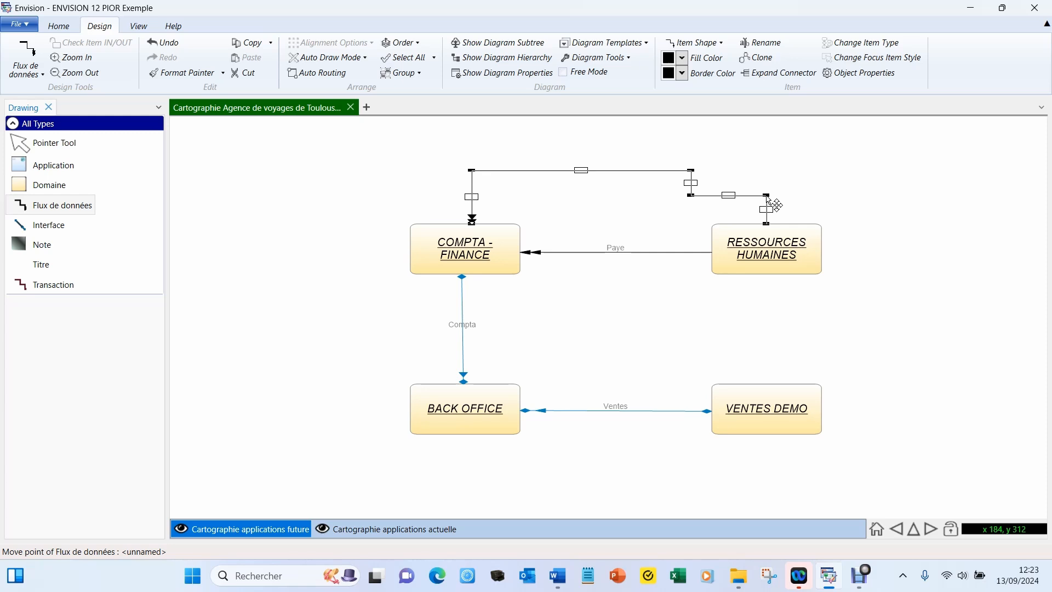
drag(767, 199, 763, 174)
click(789, 193)
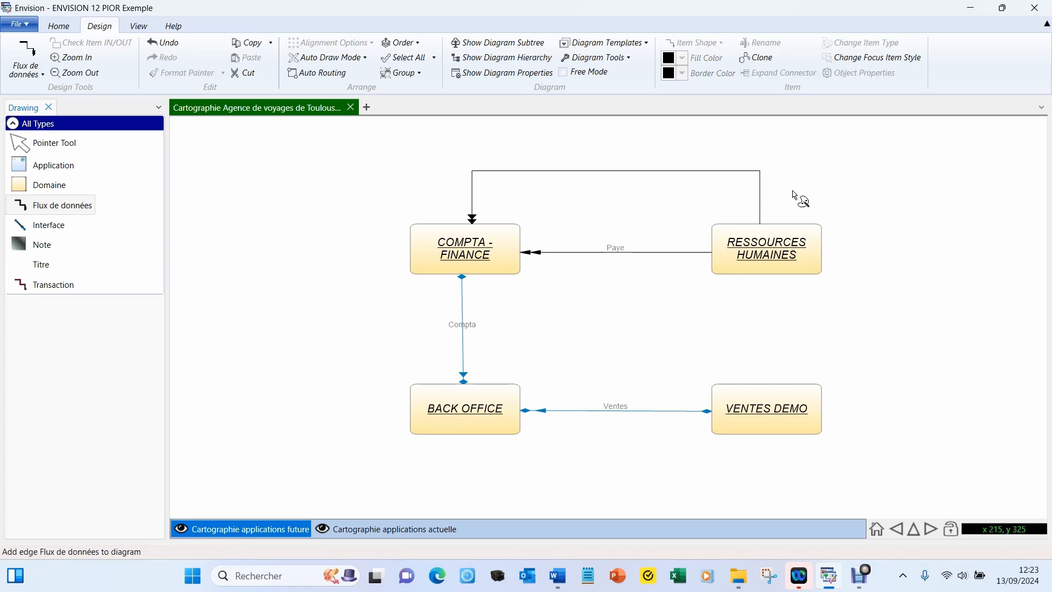
click(691, 173)
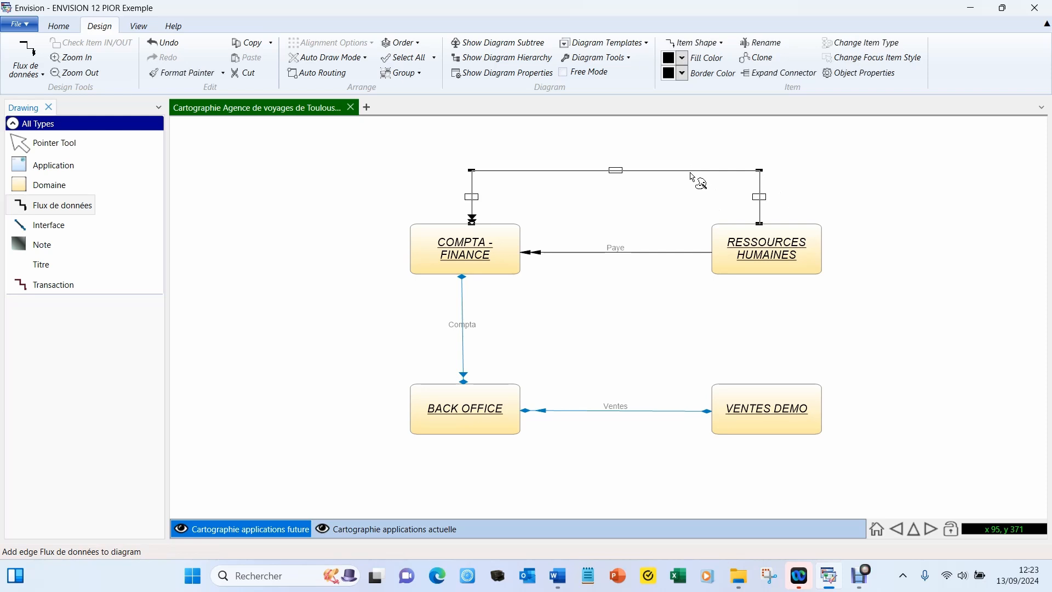
key(Delete)
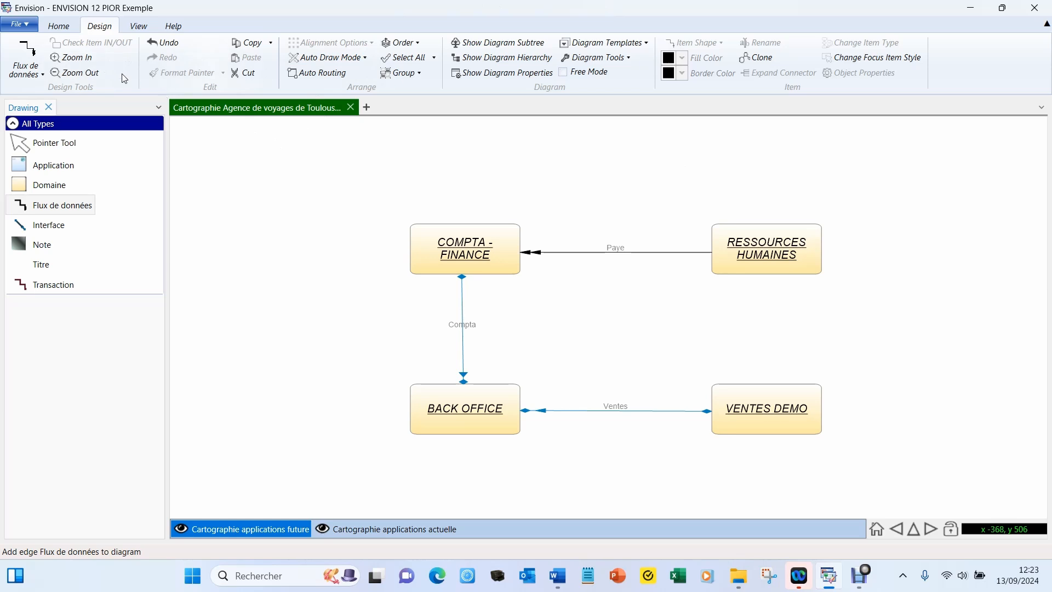
Zoom in on the area around the COMPTA - FINANCE domain and return to the overall diagram view
click(72, 57)
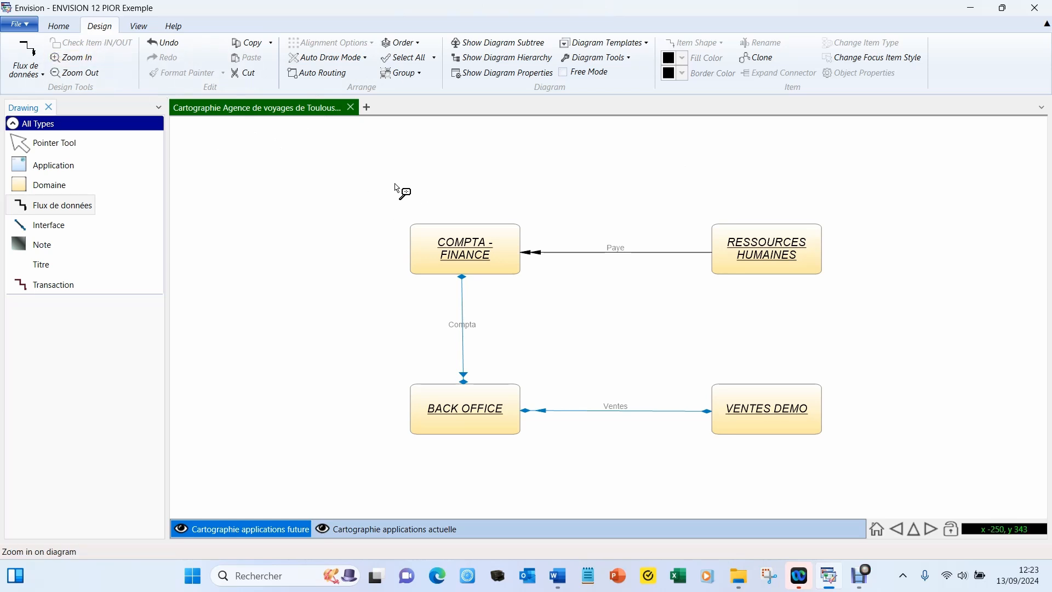
drag(397, 187, 599, 337)
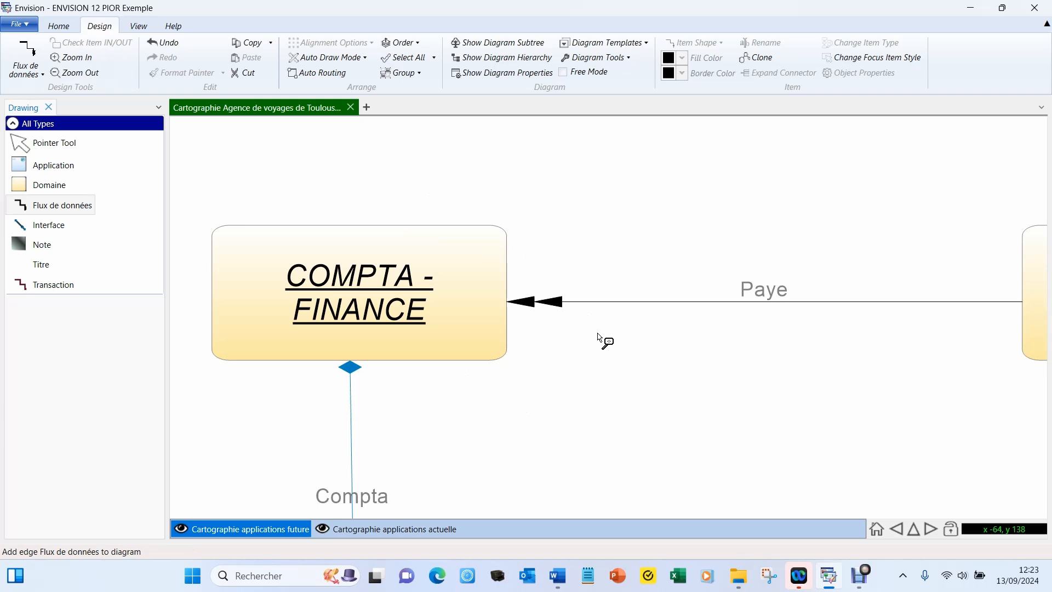
key(ctrl+z)
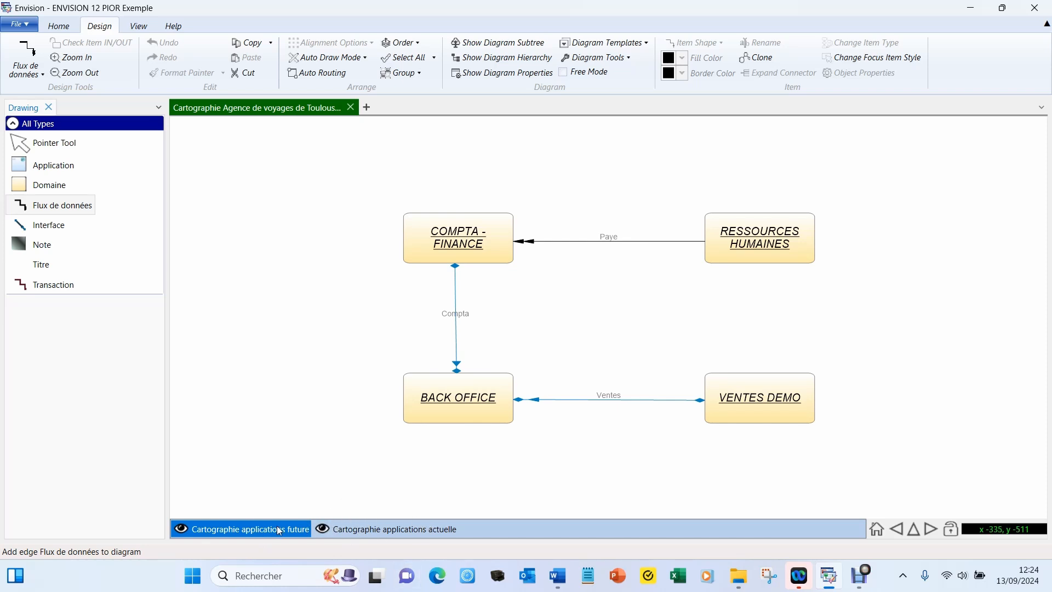
Hide the Cartographie applications future perspective to view Cartographie applications actuelle, and show the future perspective again
click(183, 528)
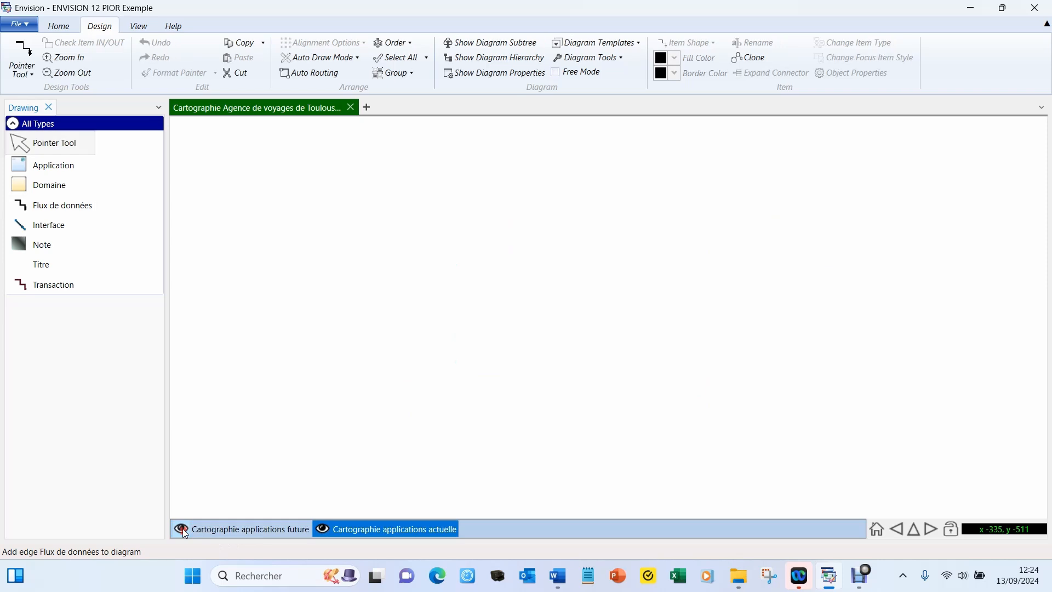
click(182, 528)
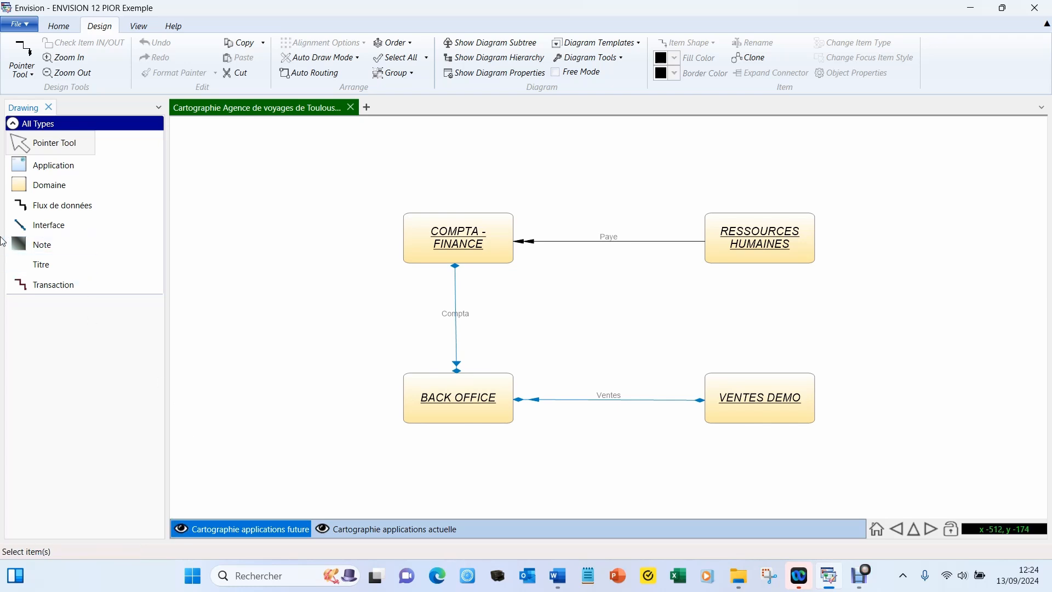
Select all items in the diagram and apply Smart Align to them
click(396, 57)
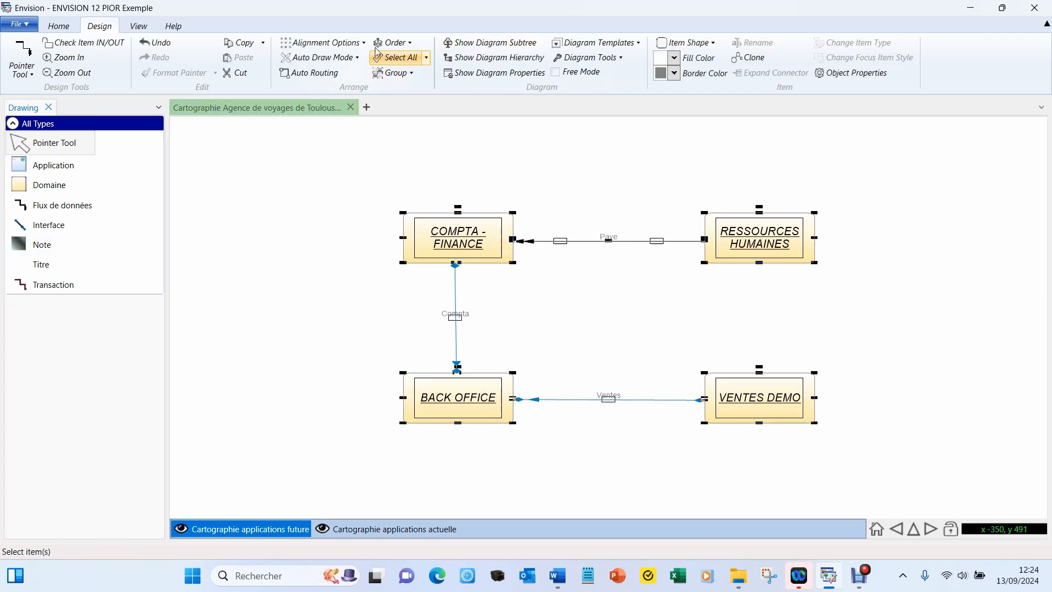
click(298, 43)
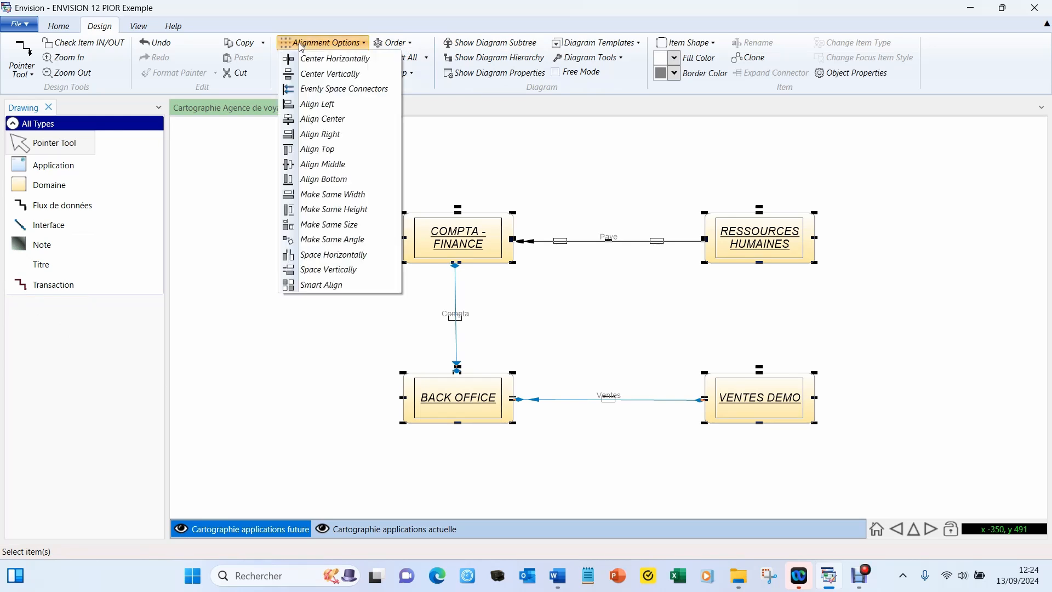
click(310, 287)
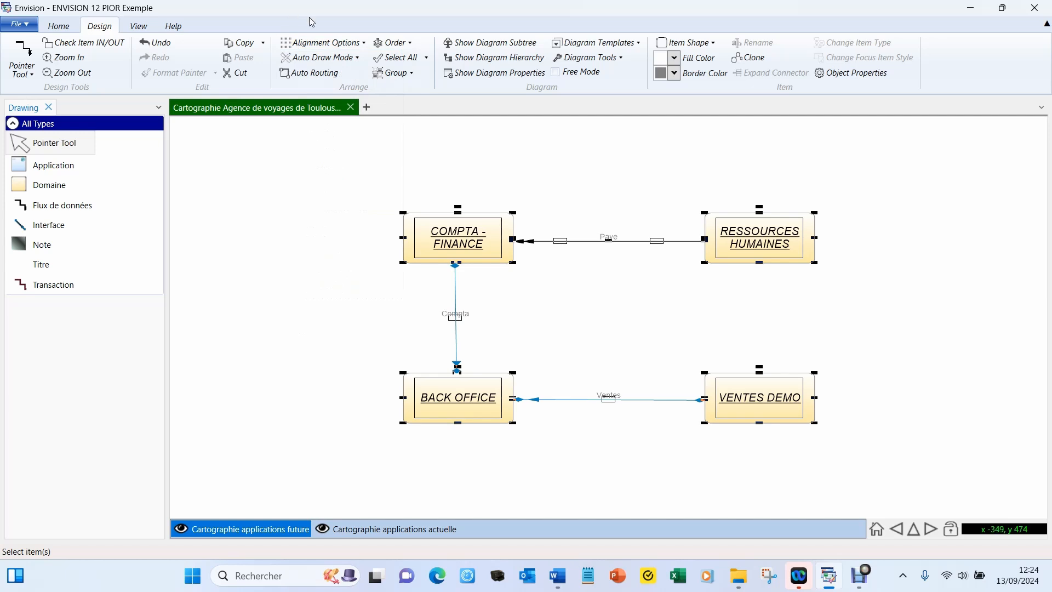
Evenly space the connectors of all selected diagram items and save the diagram
click(341, 43)
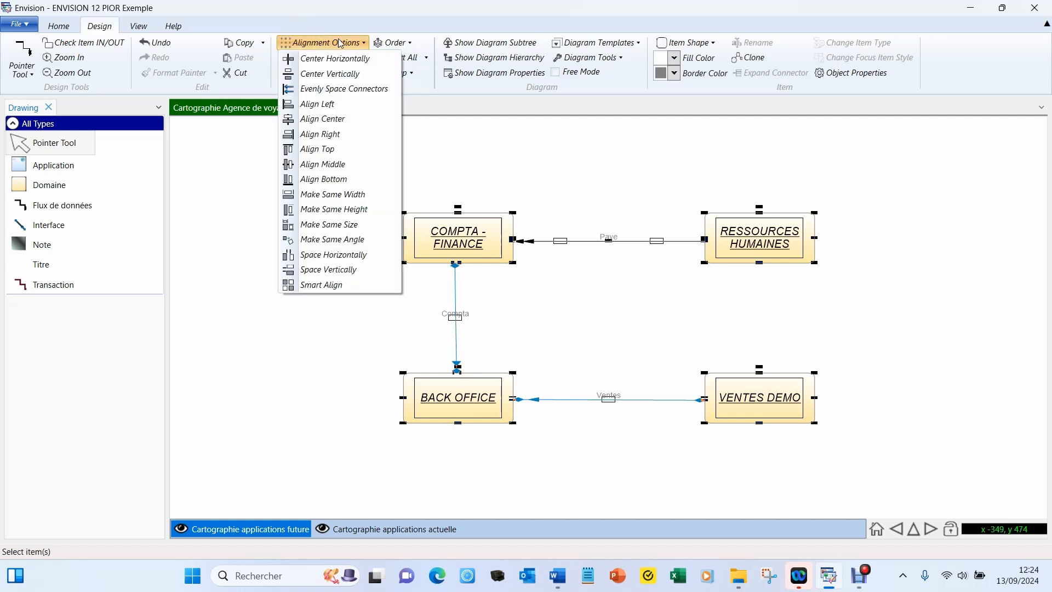
click(334, 91)
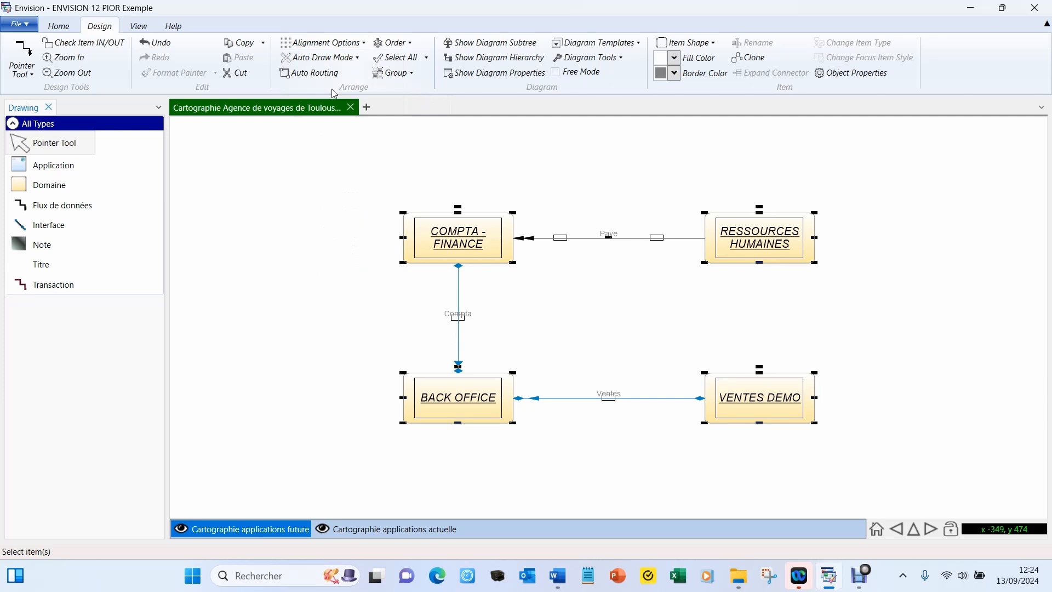
click(796, 315)
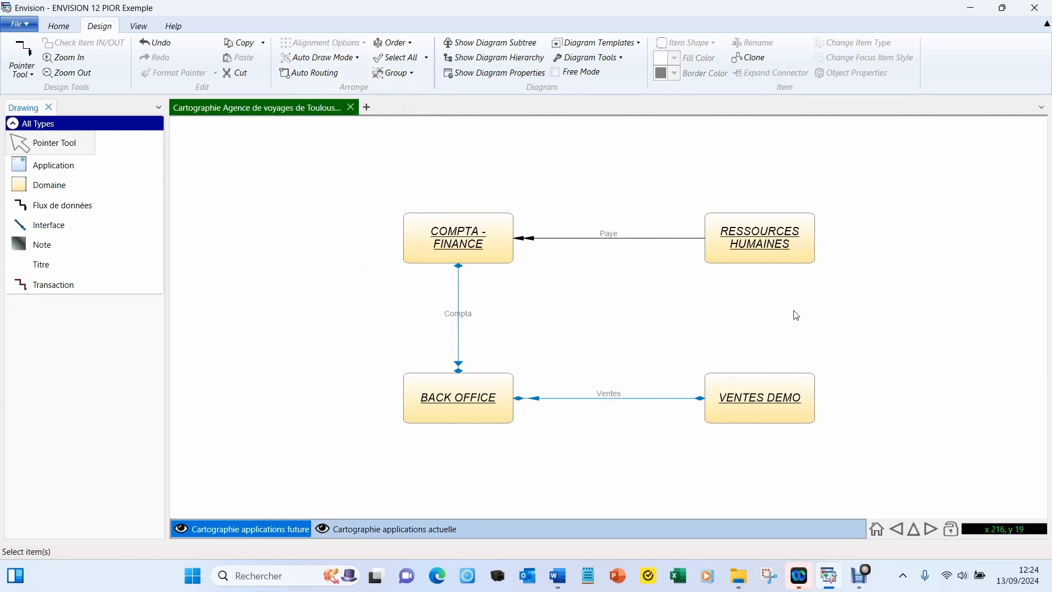
key(ctrl+s)
Examine the property sheet of the RESSOURCES HUMAINES domain and close it without saving
click(768, 236)
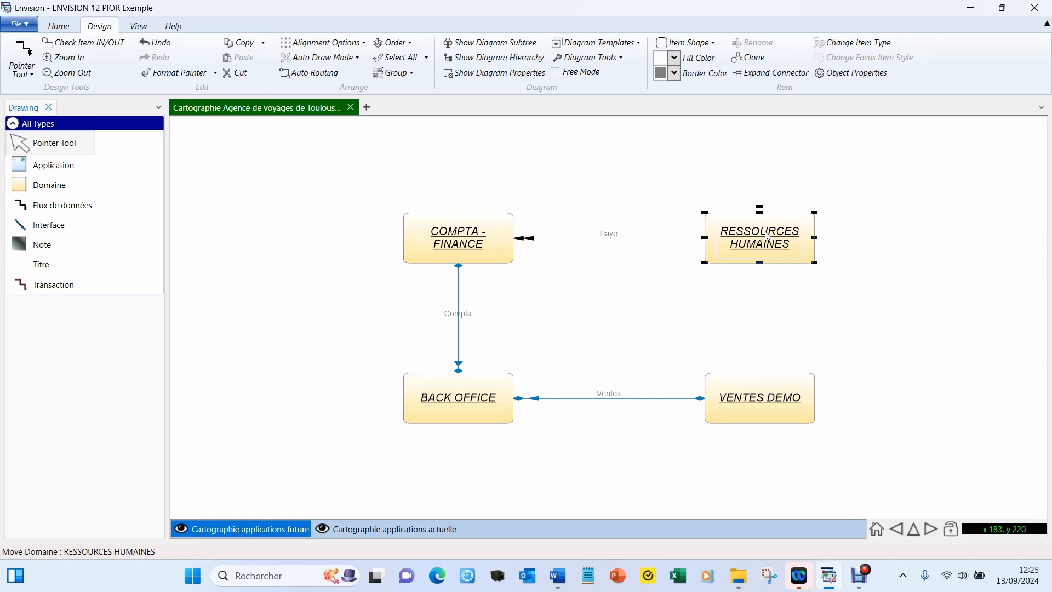
double_click(767, 236)
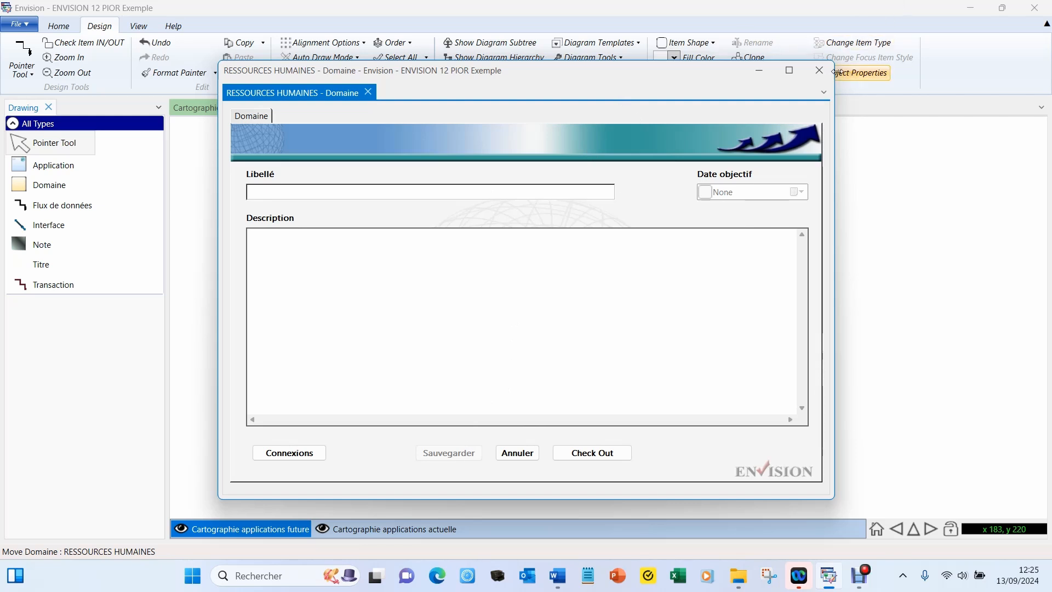
click(511, 453)
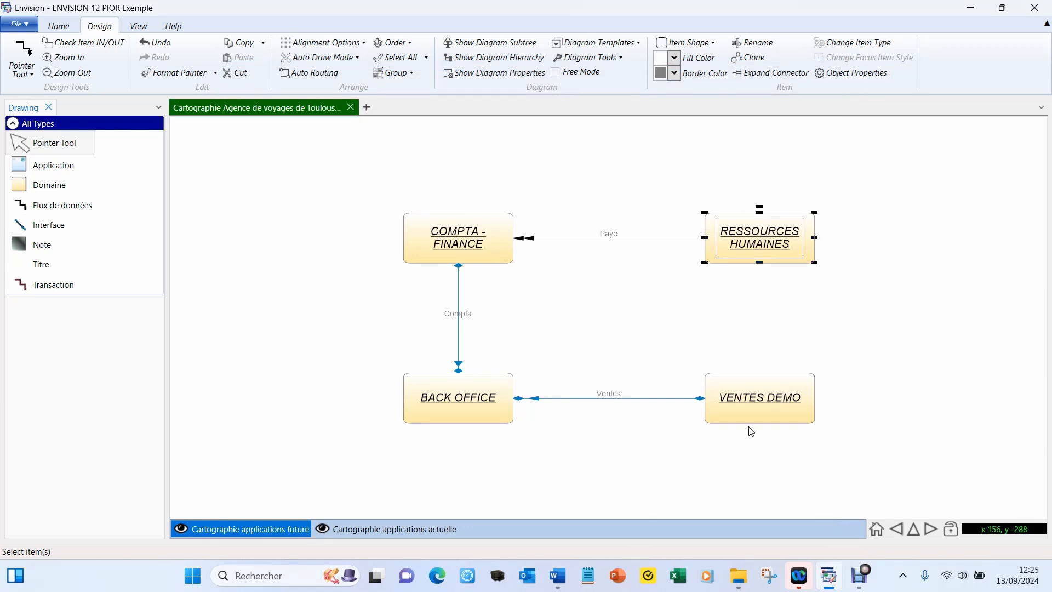
Create a new Flux d'application subdiagram for the VENTES DEMO domain
click(767, 403)
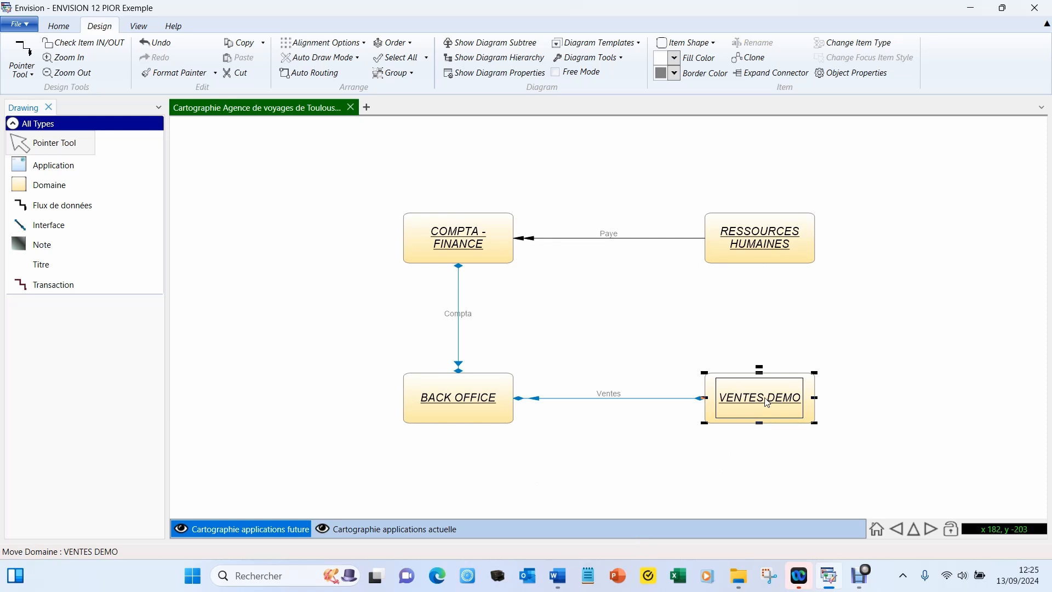
double_click(766, 403)
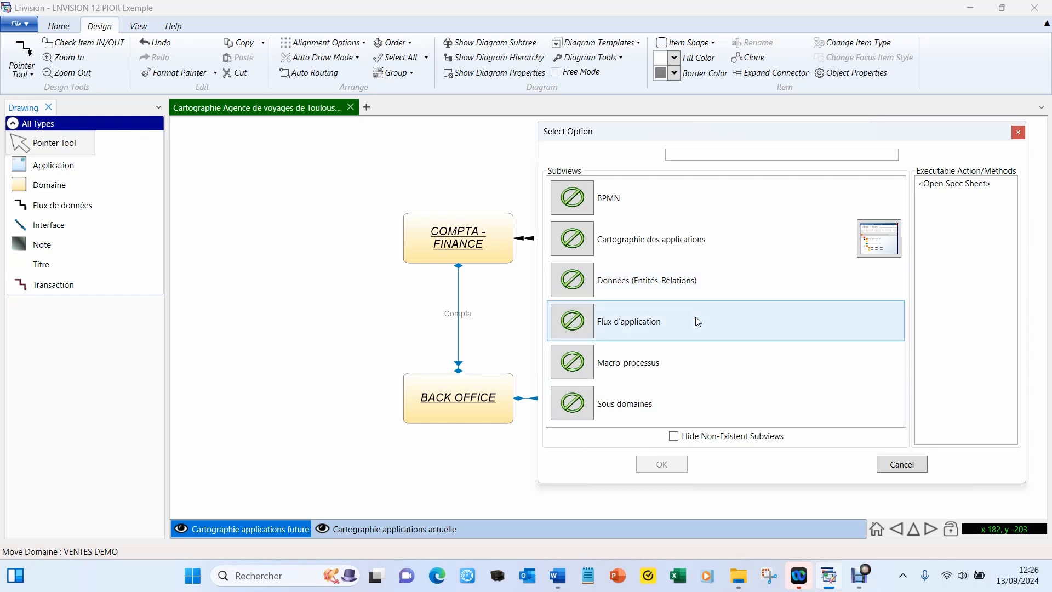
click(613, 323)
double_click(612, 324)
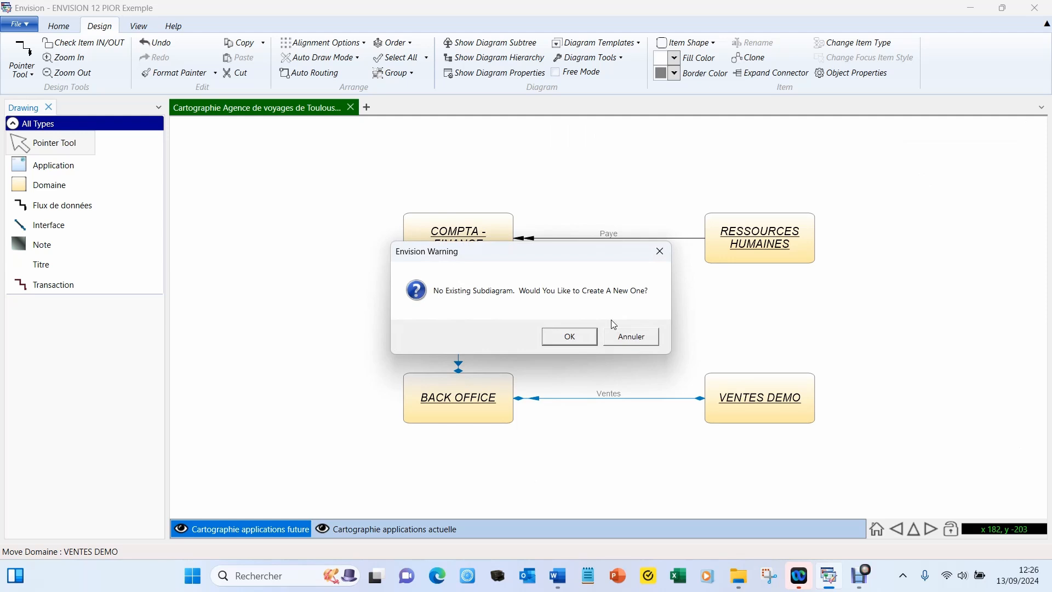
click(568, 338)
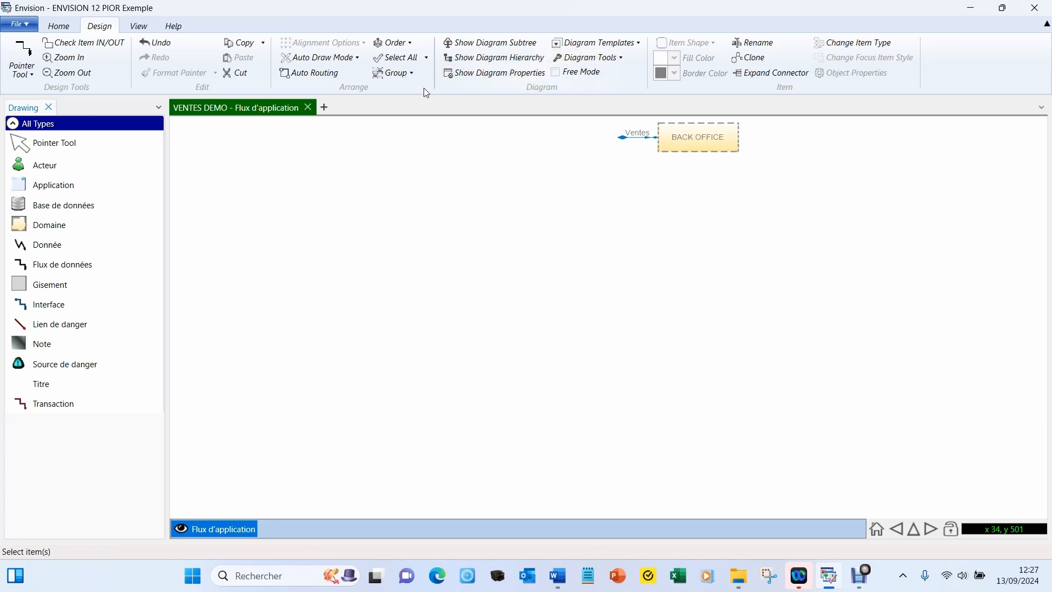
Place two unnamed applications side by side in the subdiagram and link them with a Donnée connector
click(55, 185)
click(535, 286)
drag(536, 286, 575, 321)
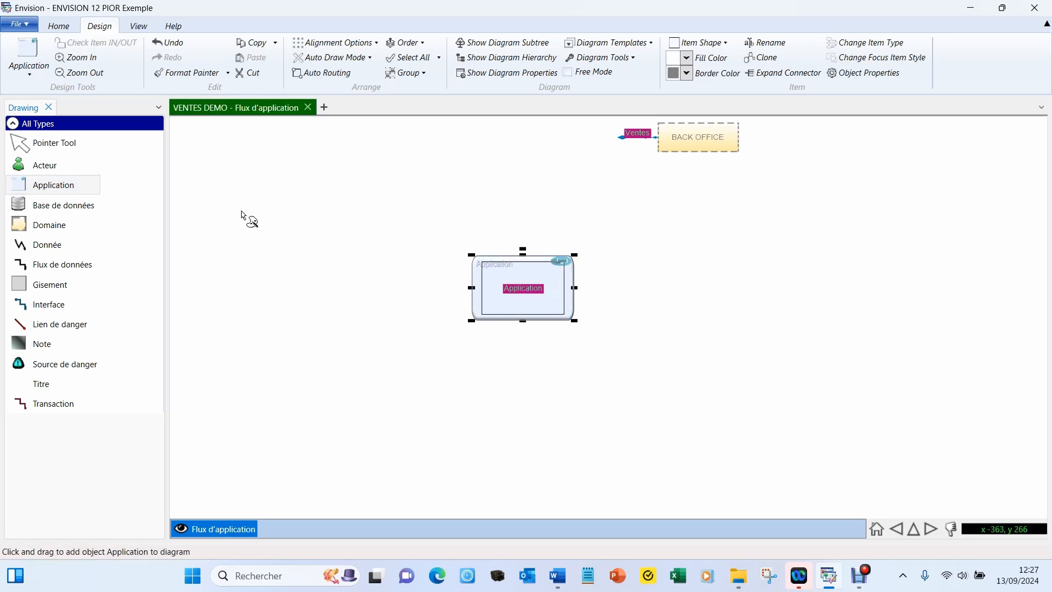
click(61, 185)
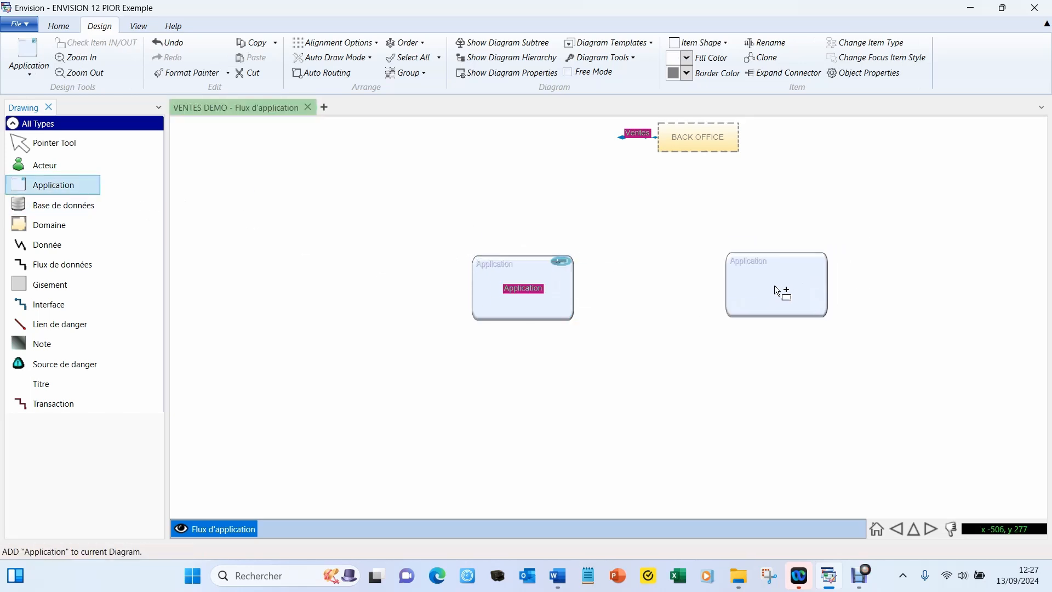
click(747, 290)
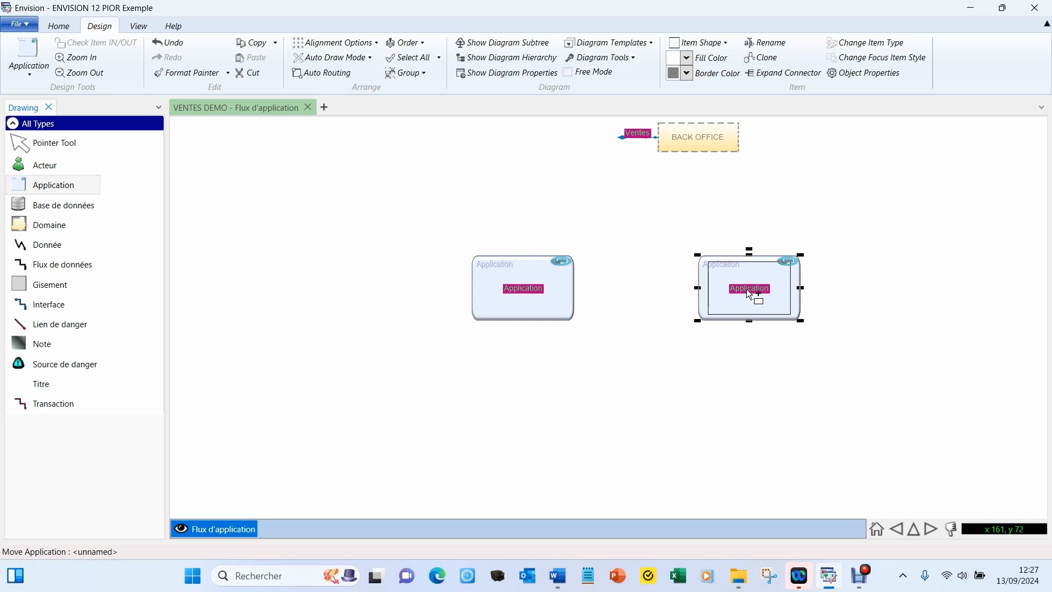
click(49, 253)
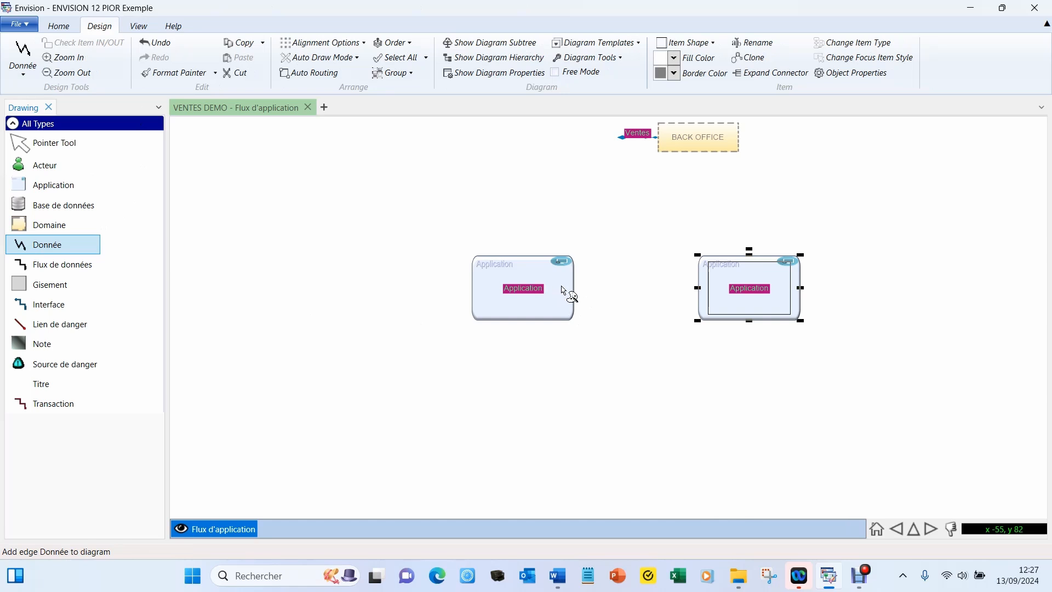
drag(565, 290, 720, 294)
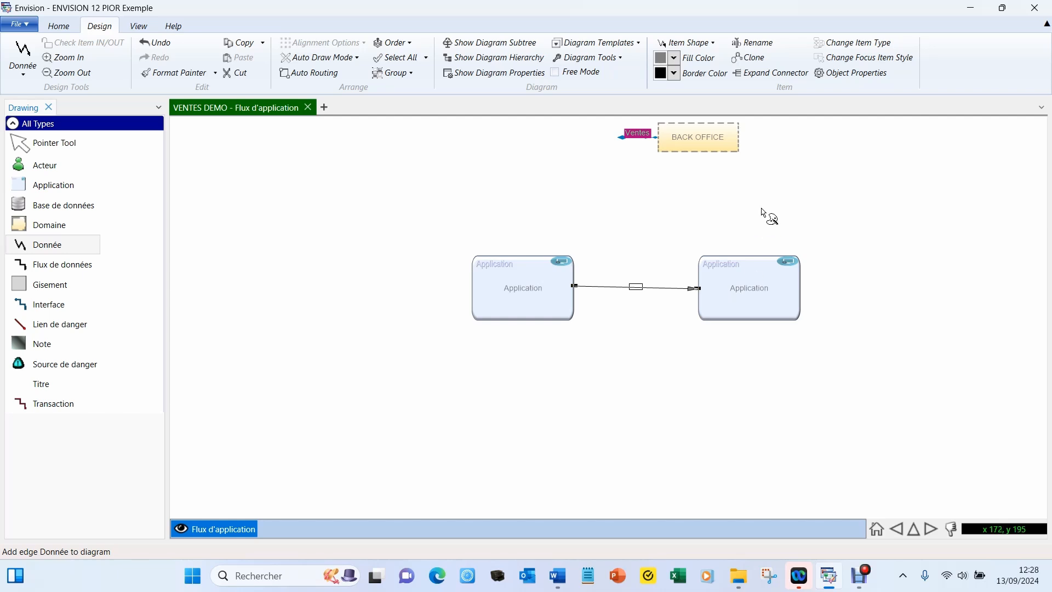
Load the VENTES diagram template into the VENTES DEMO application flow diagram
click(623, 44)
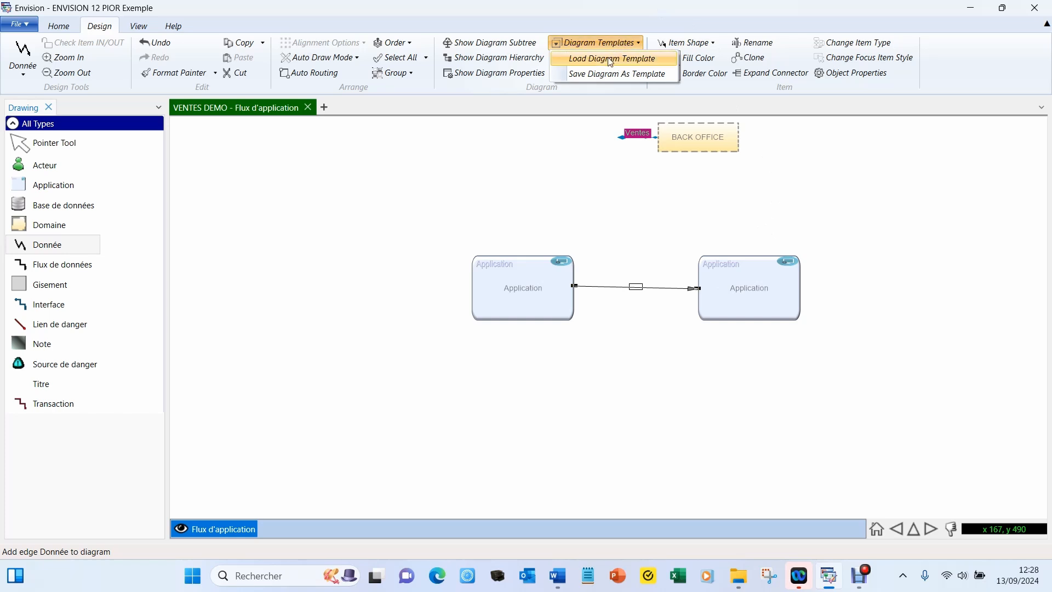
click(610, 59)
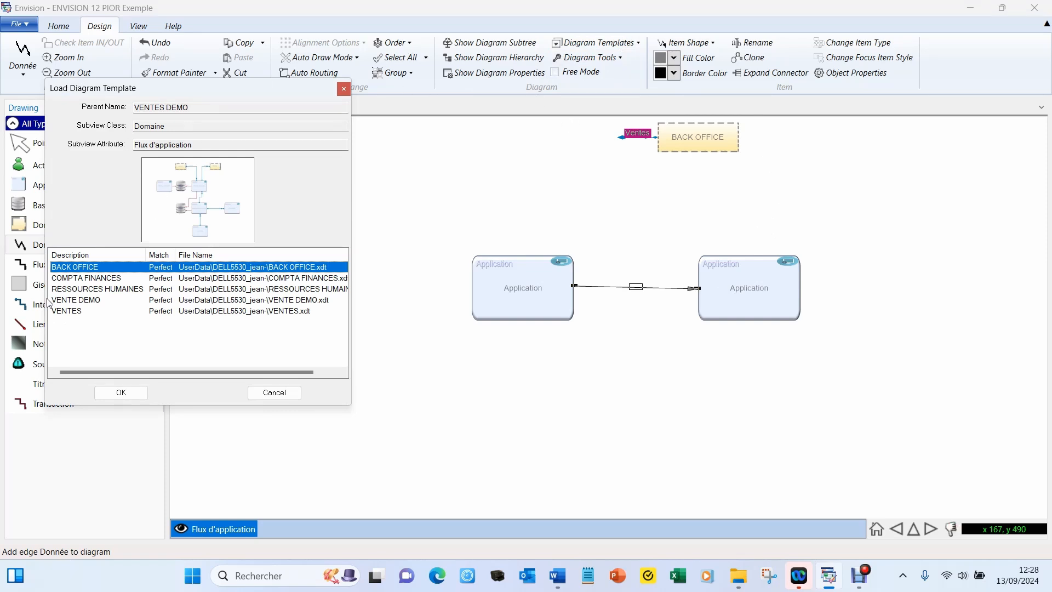
click(68, 313)
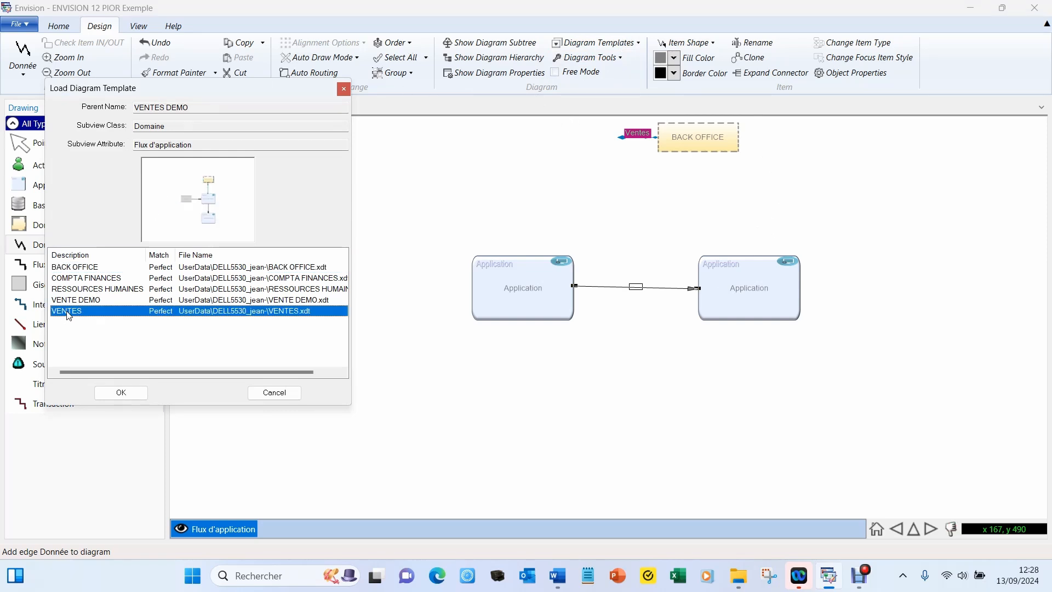
double_click(67, 312)
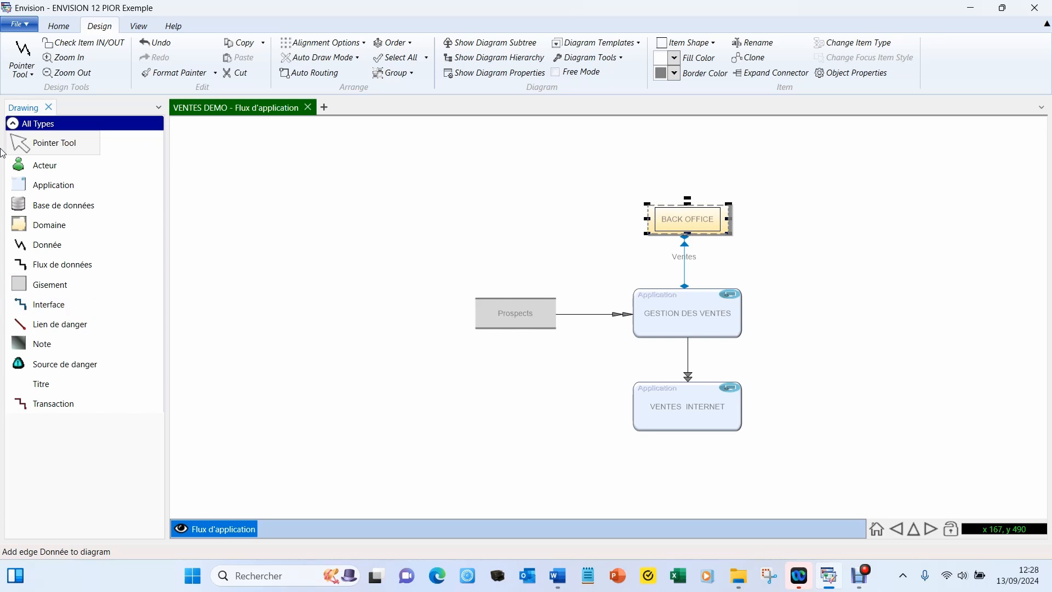
Add an application below the Prospects store and name it with the existing item MESSAGERIE
click(47, 186)
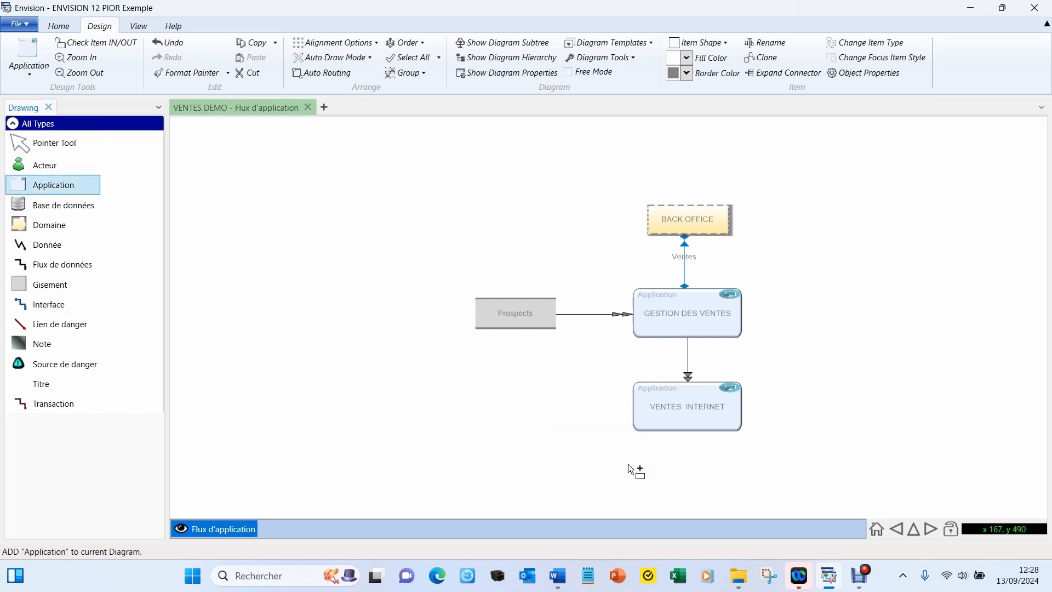
click(520, 397)
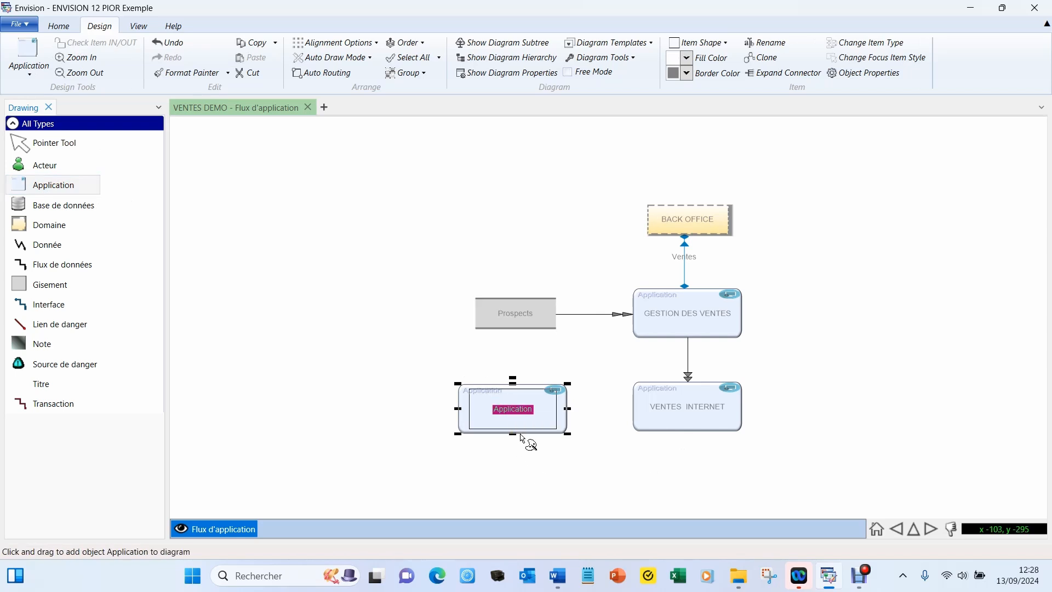
text(mes)
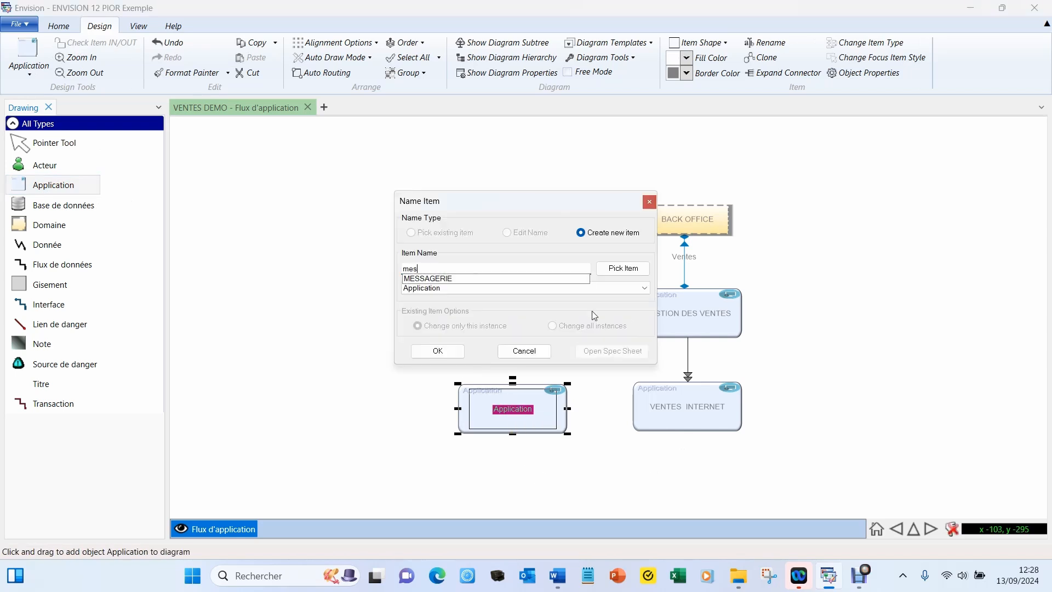
click(445, 279)
click(450, 351)
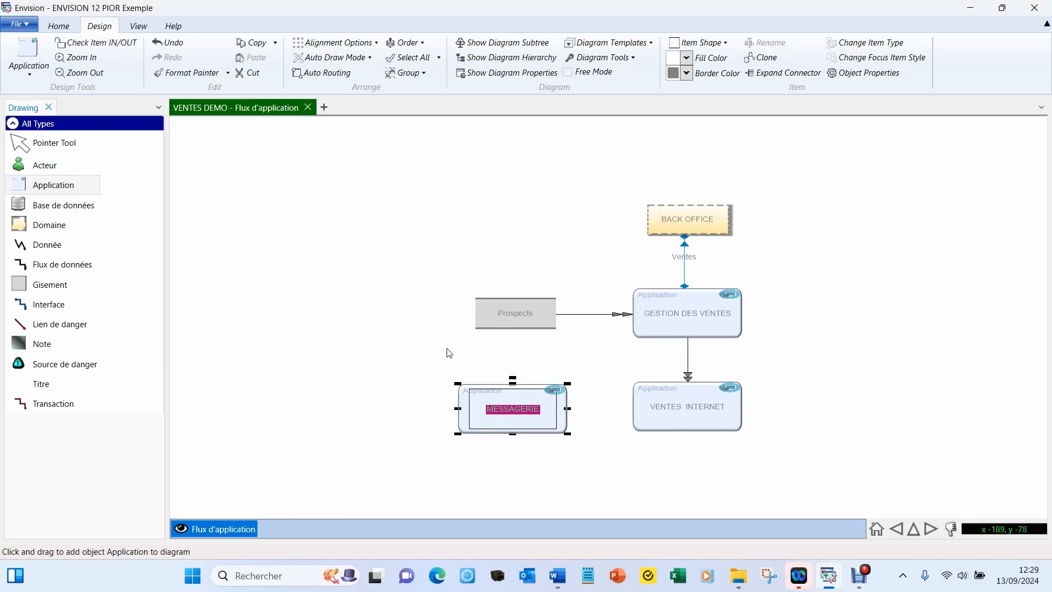
Connect the Prospects store to MESSAGERIE with a Flux de données named after the existing item Prospects
click(77, 265)
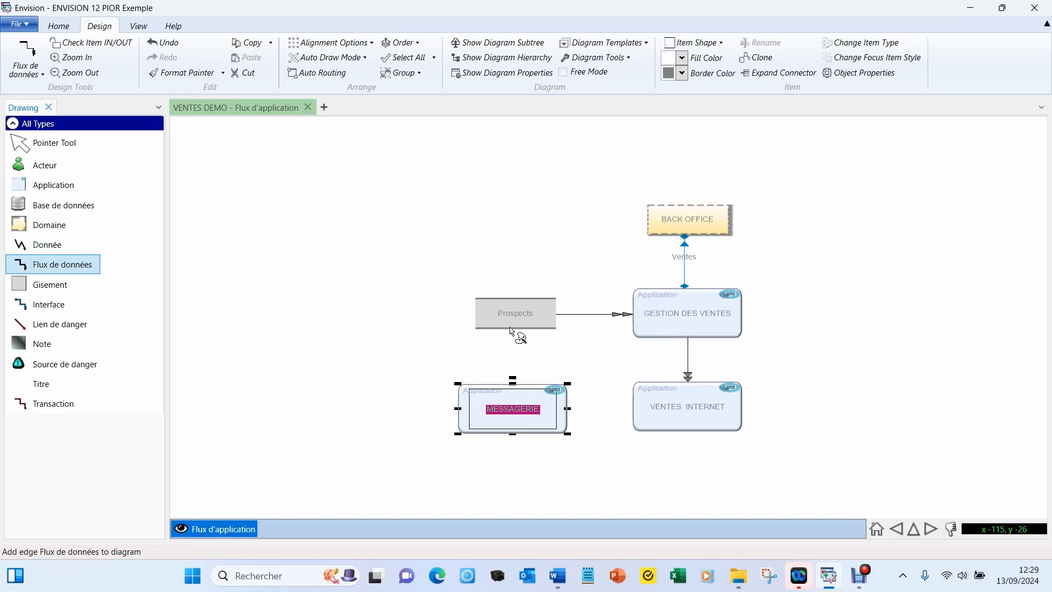
drag(506, 327, 513, 399)
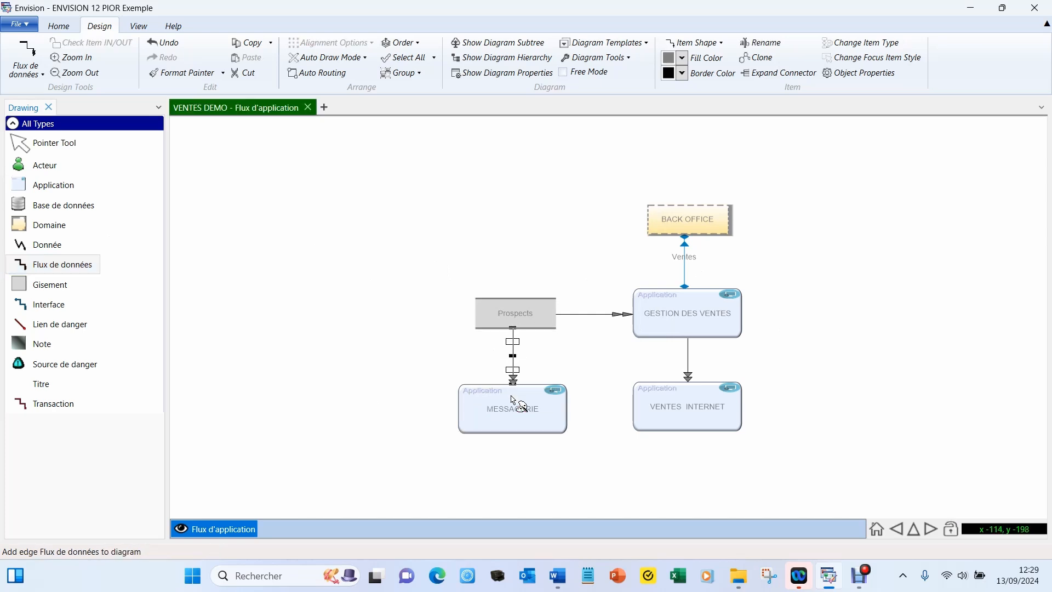
text(pro)
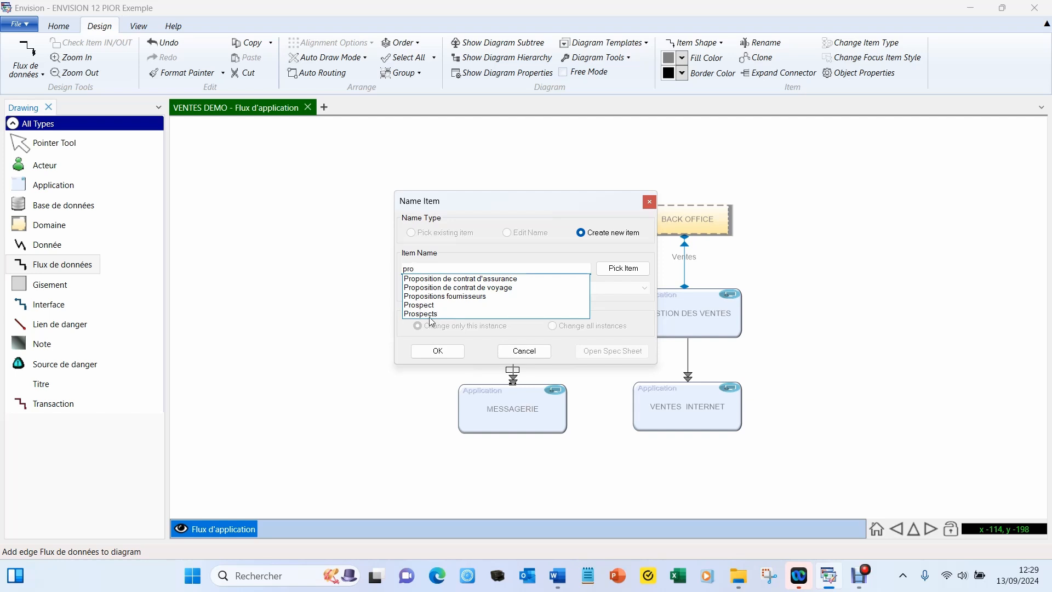
click(431, 316)
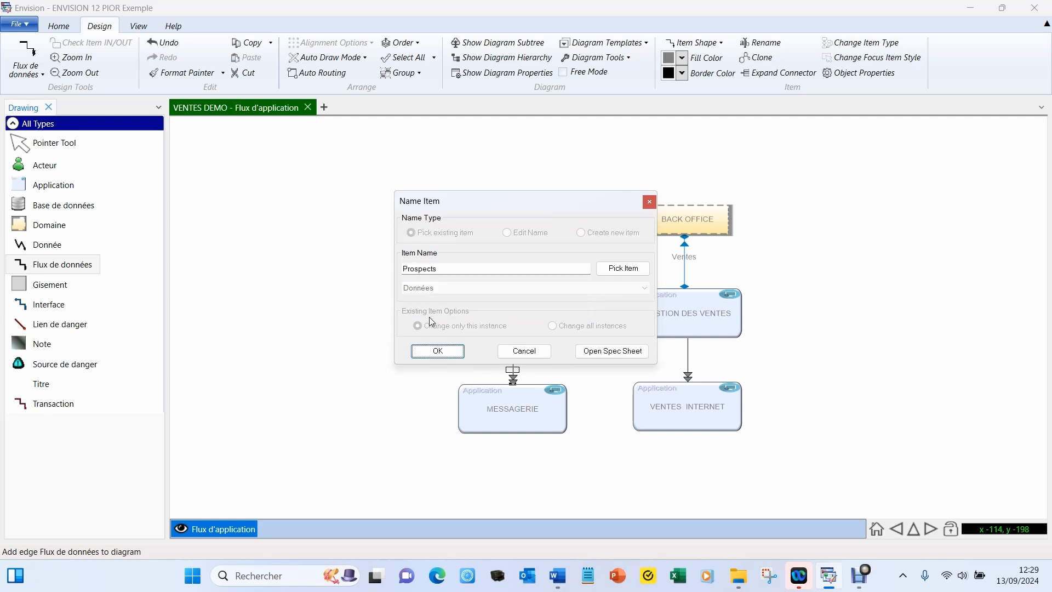
click(440, 354)
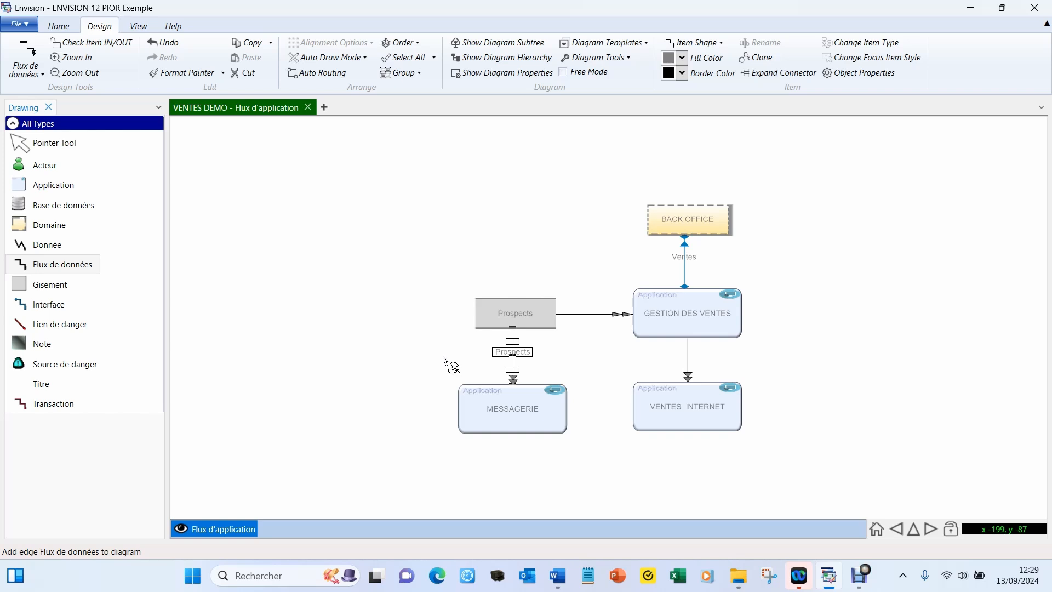
Apply the picture Application2.png from the project's Pics folder to the GESTION DES VENTES application, and undo it
click(739, 575)
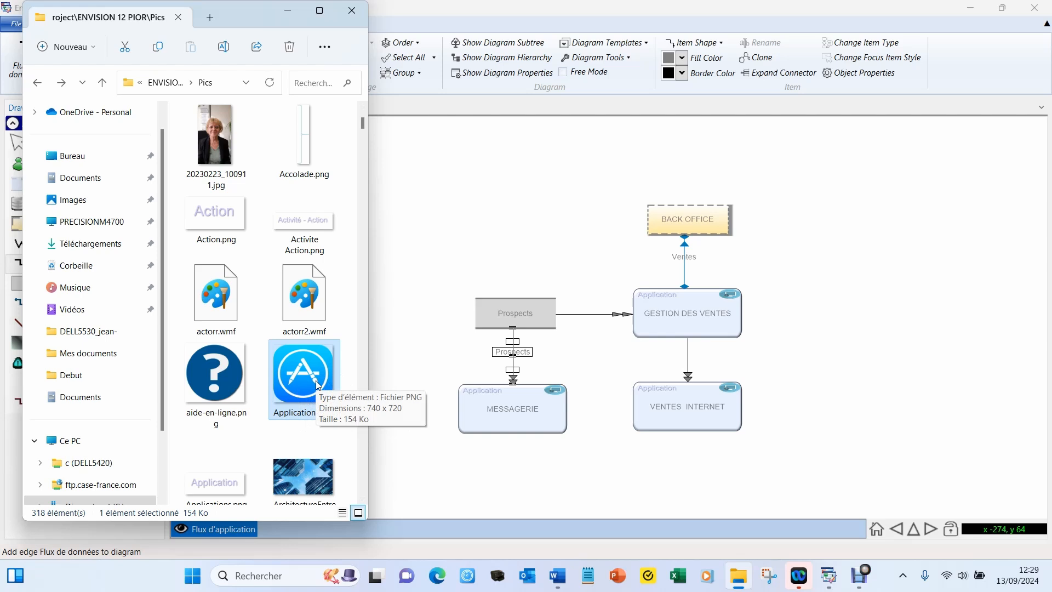
drag(318, 384, 692, 318)
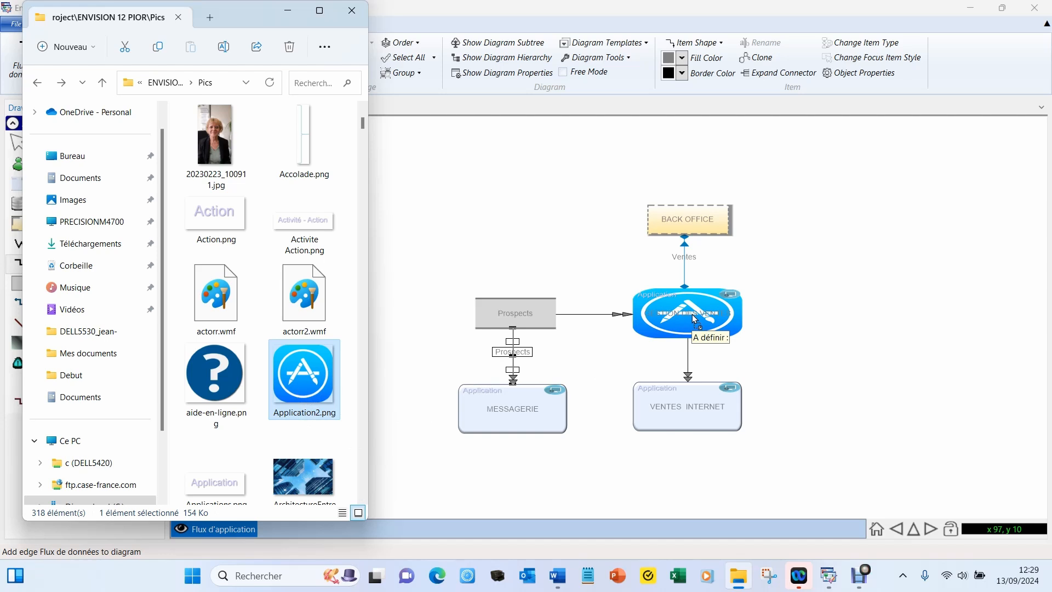
click(787, 382)
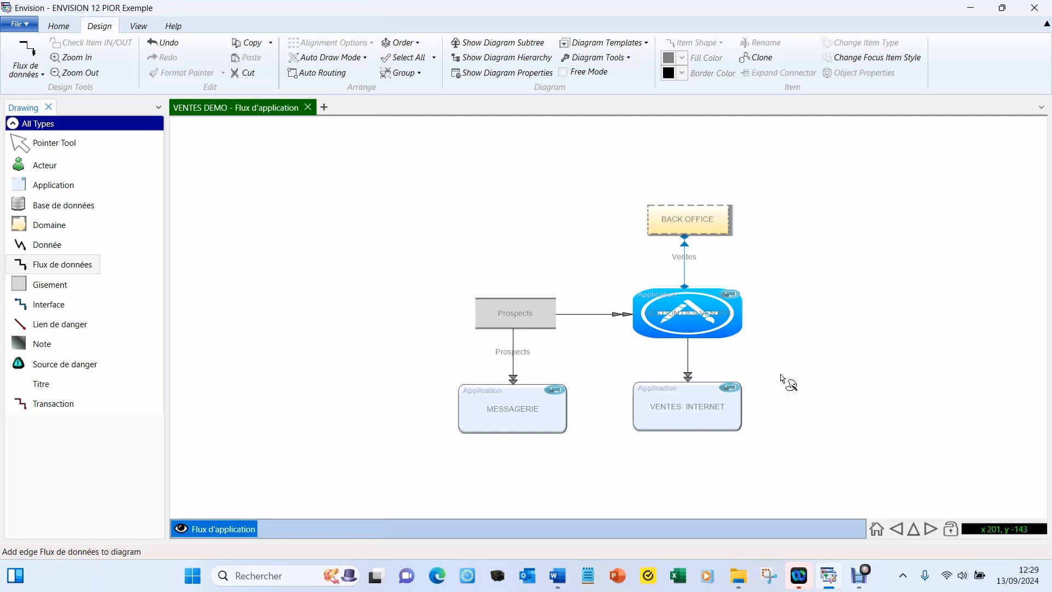
key(ctrl+z)
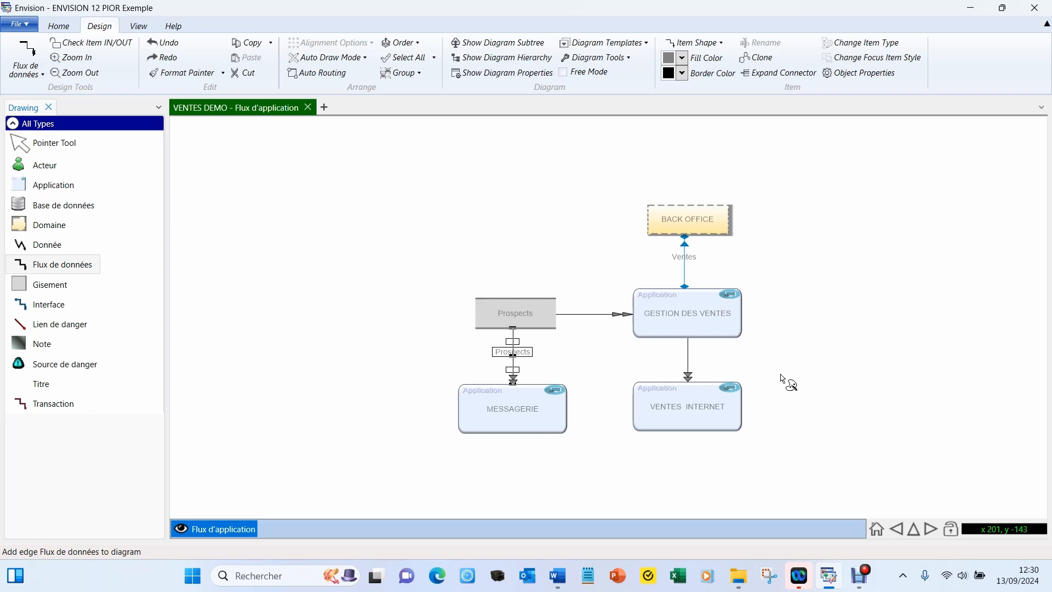
Check in the project changes for all diagrams and all items
click(31, 23)
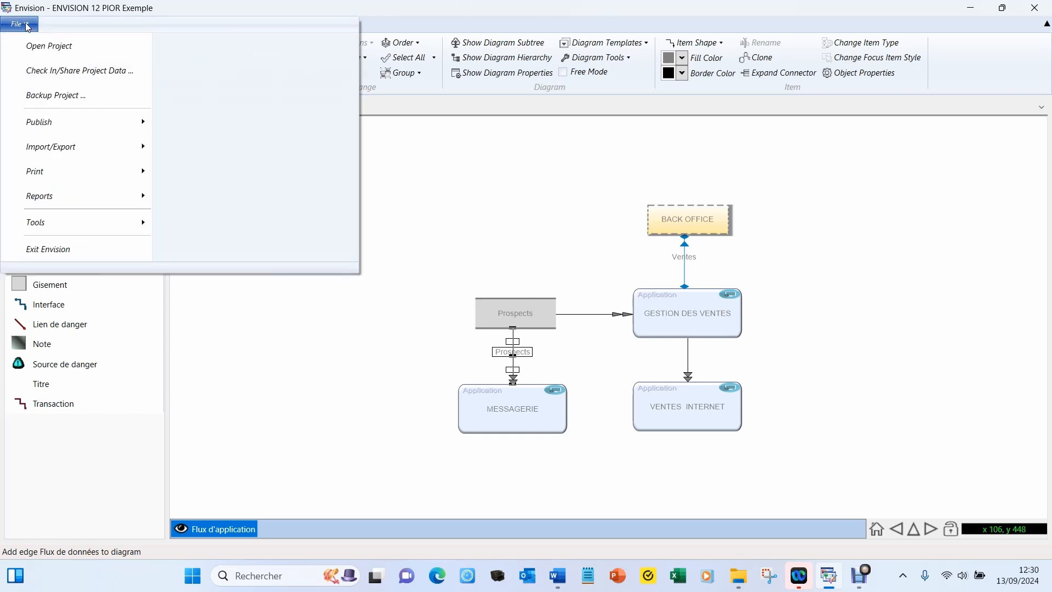
click(29, 72)
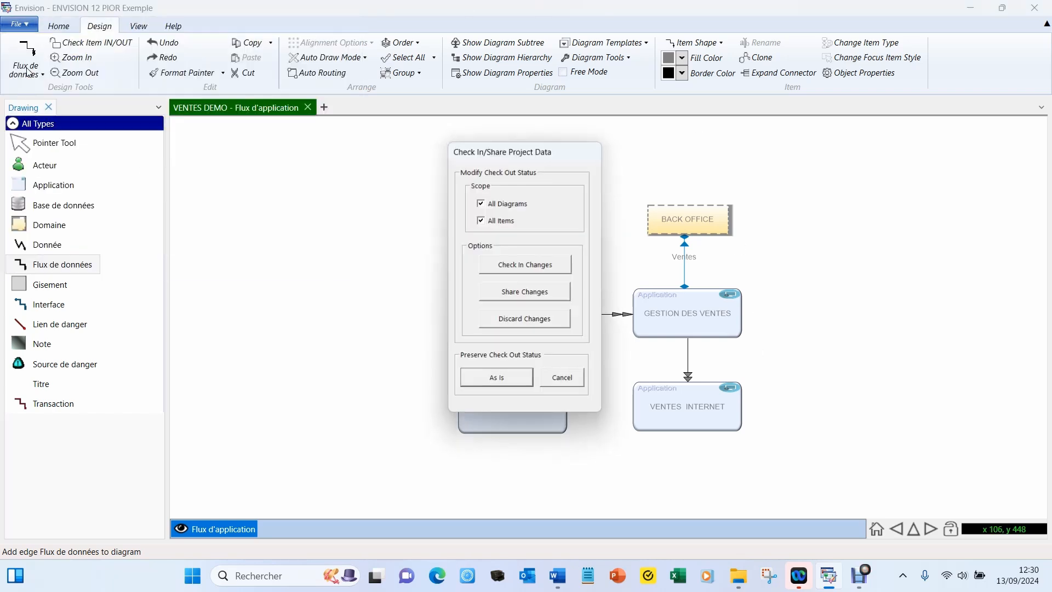
click(542, 268)
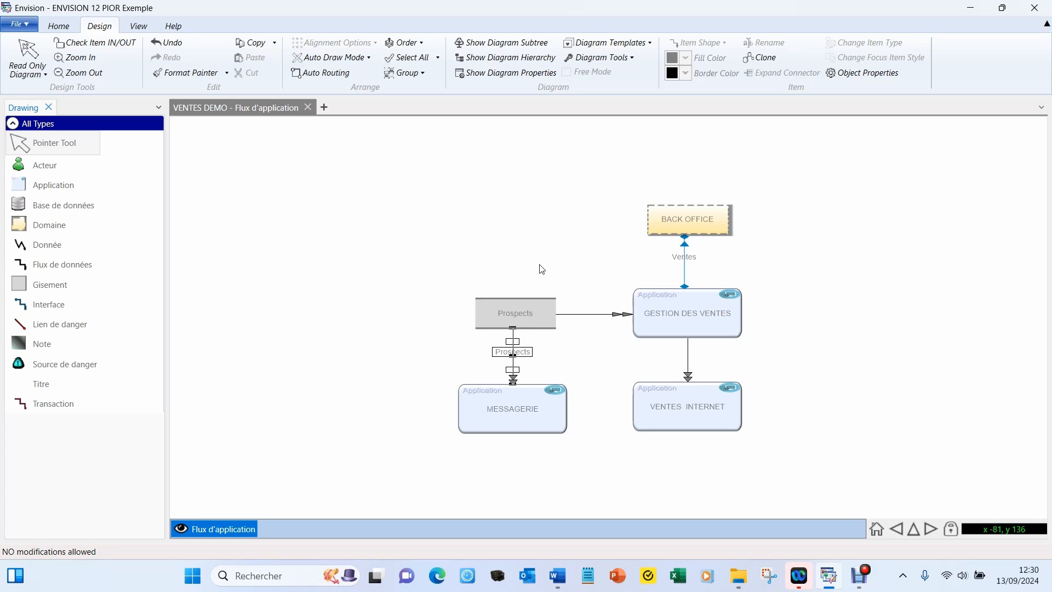
Save the application flow diagram as a template described as VENTE DEMO1 in the file VENTE DEMO1.xdt
click(588, 43)
click(610, 75)
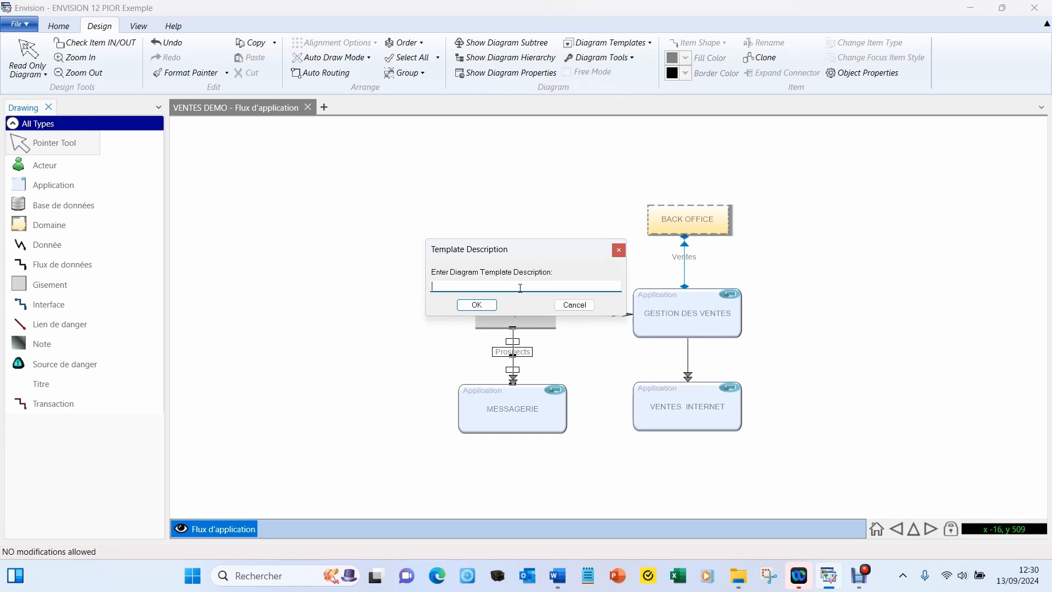
text(VENTE DEMO1)
click(475, 304)
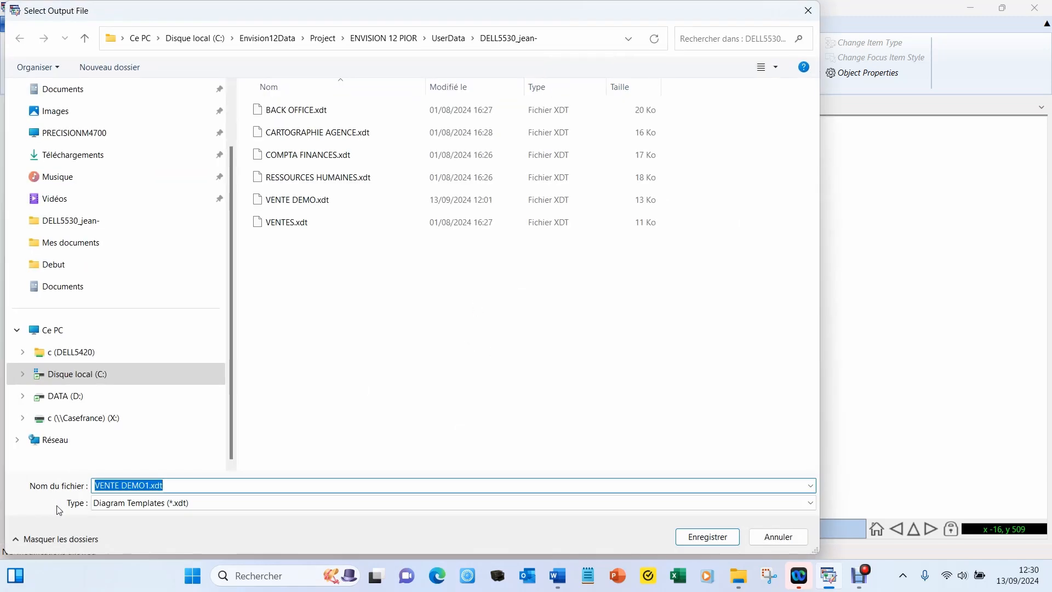
click(708, 540)
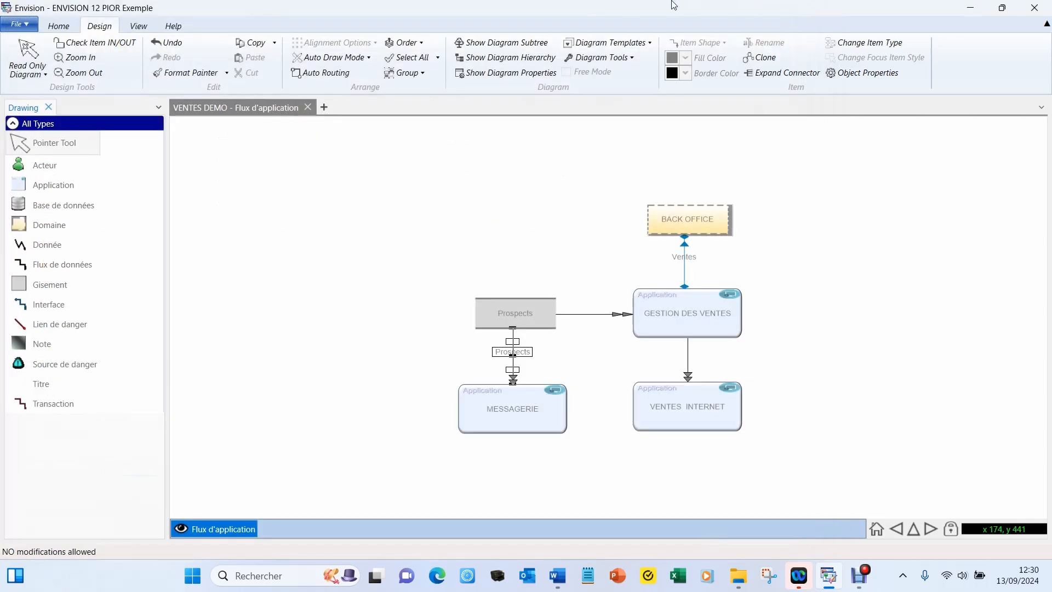
Preview the VENTE DEMO1 and VENTES diagram templates without loading either, and return to the travel agency map diagram
click(627, 44)
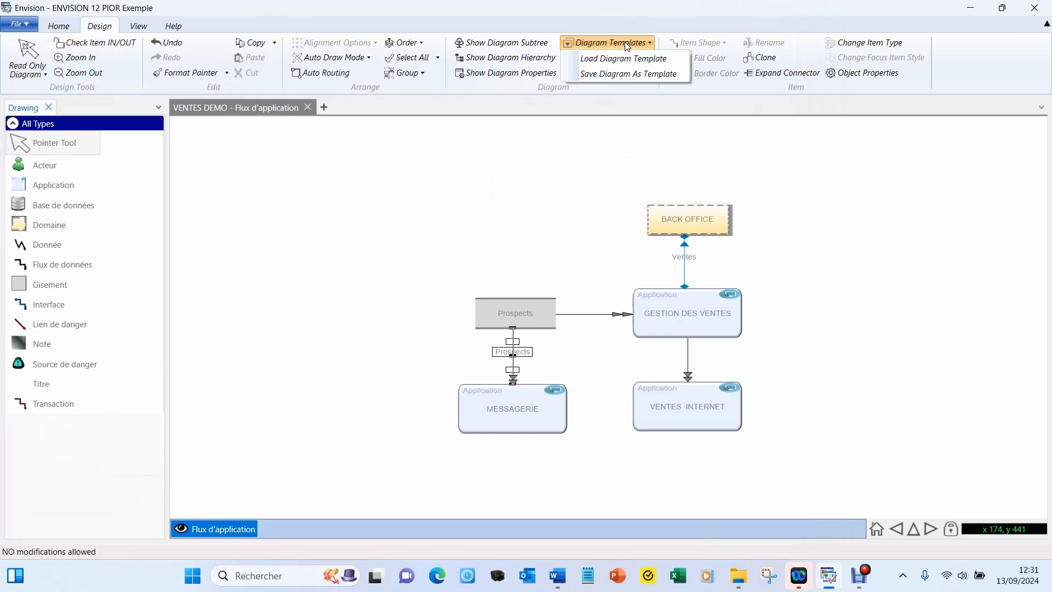
click(623, 60)
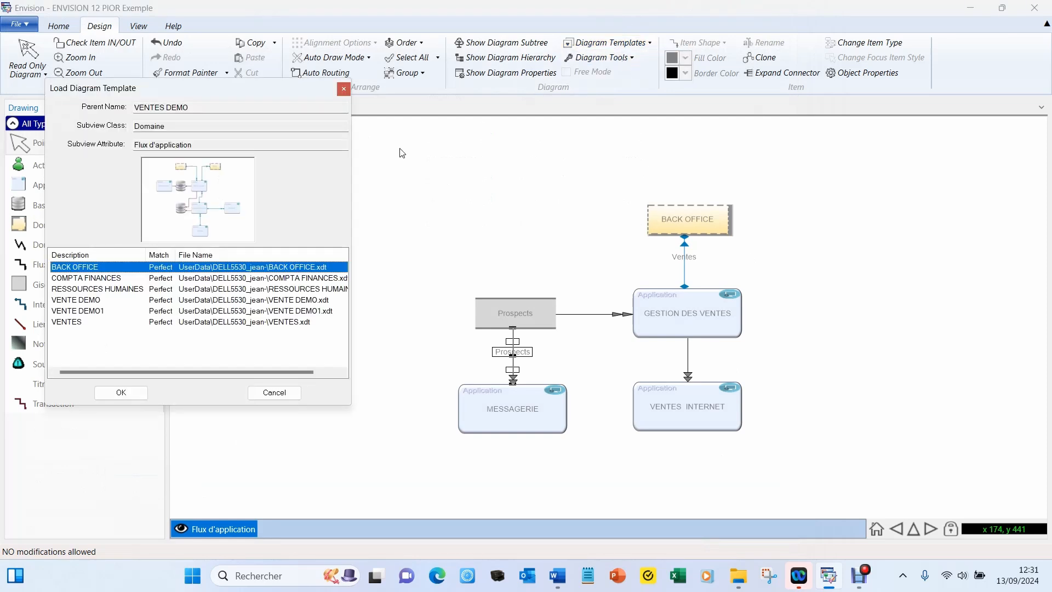
click(84, 311)
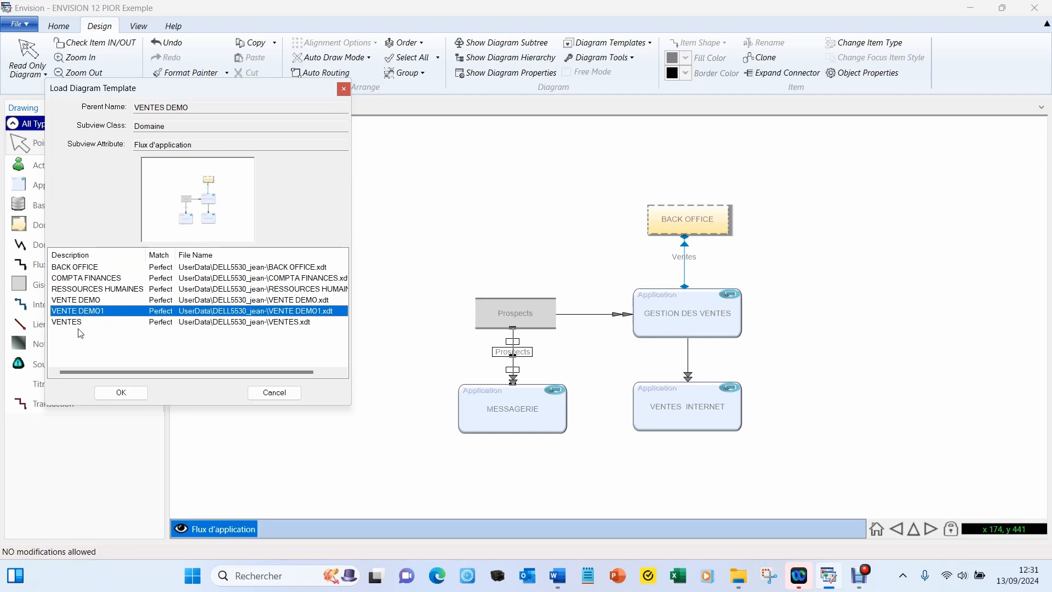
click(74, 327)
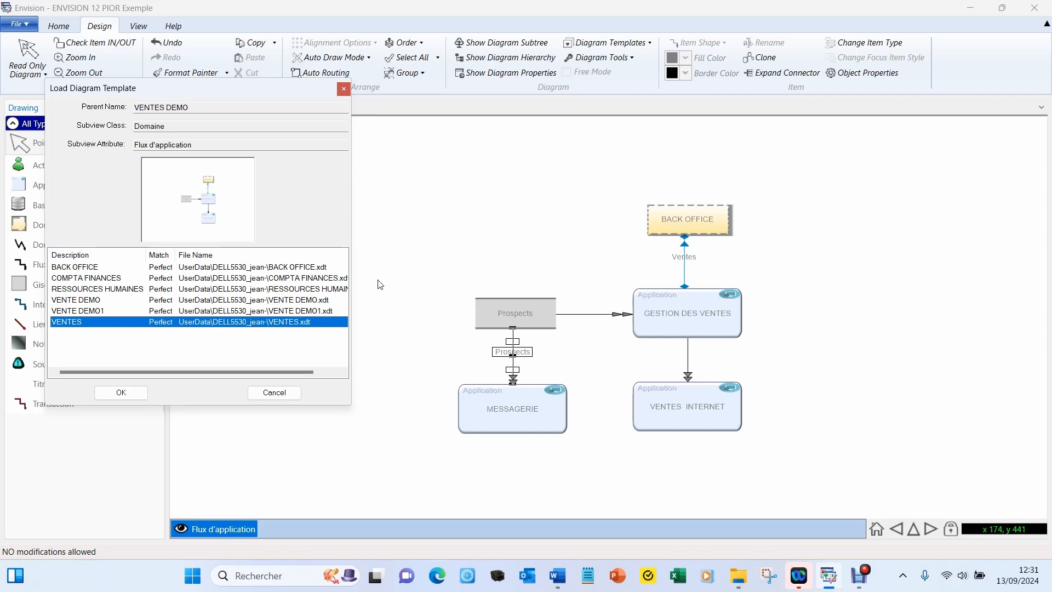
click(278, 347)
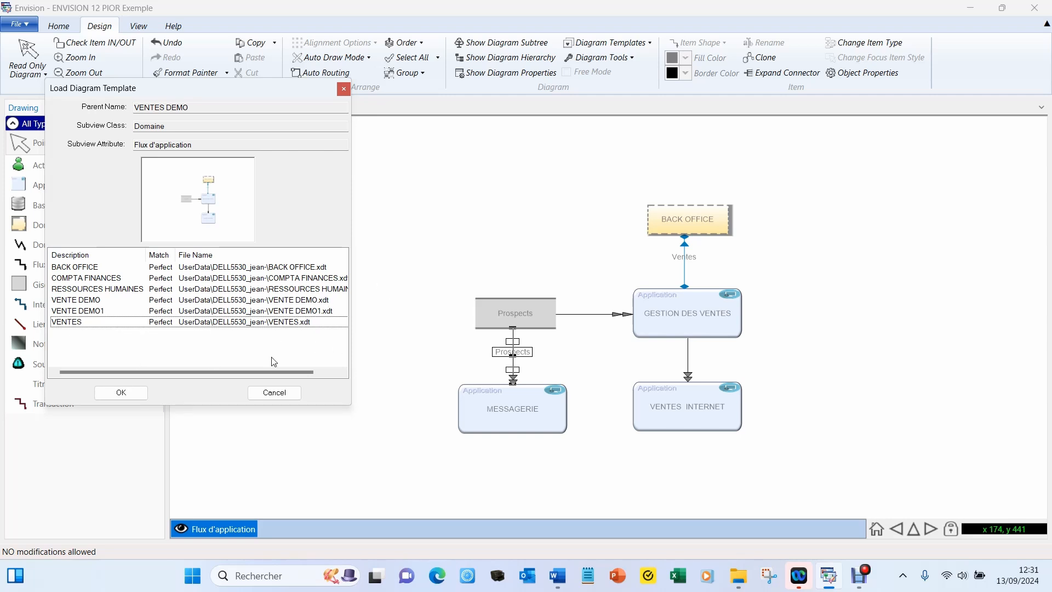
click(901, 536)
click(282, 394)
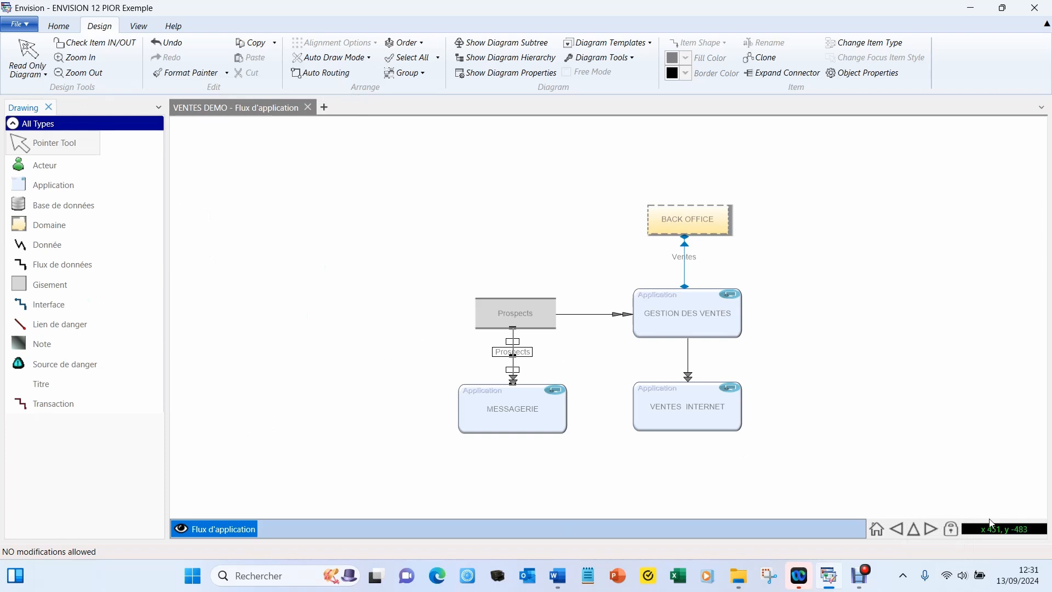
click(898, 533)
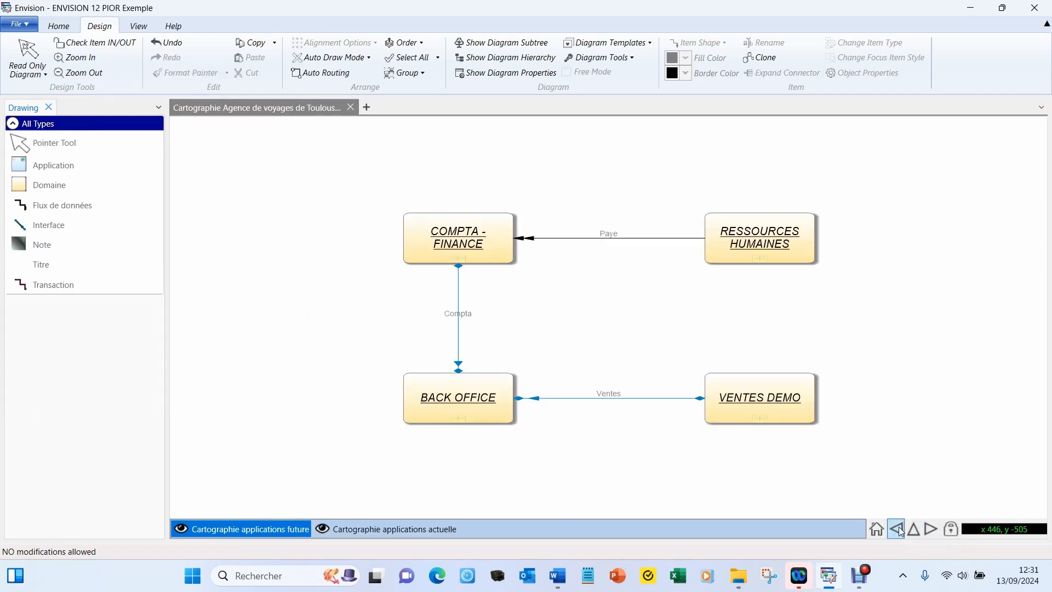